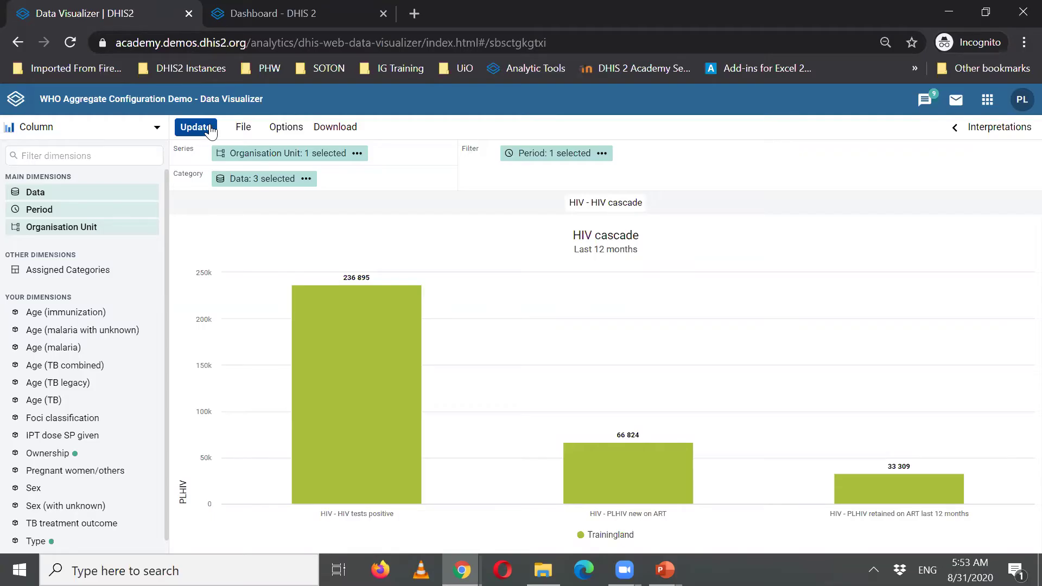
Examine the file actions, chart options, download formats and interpretations available for the HIV cascade chart
{"action": "left_click", "coordinate": [245, 127]}
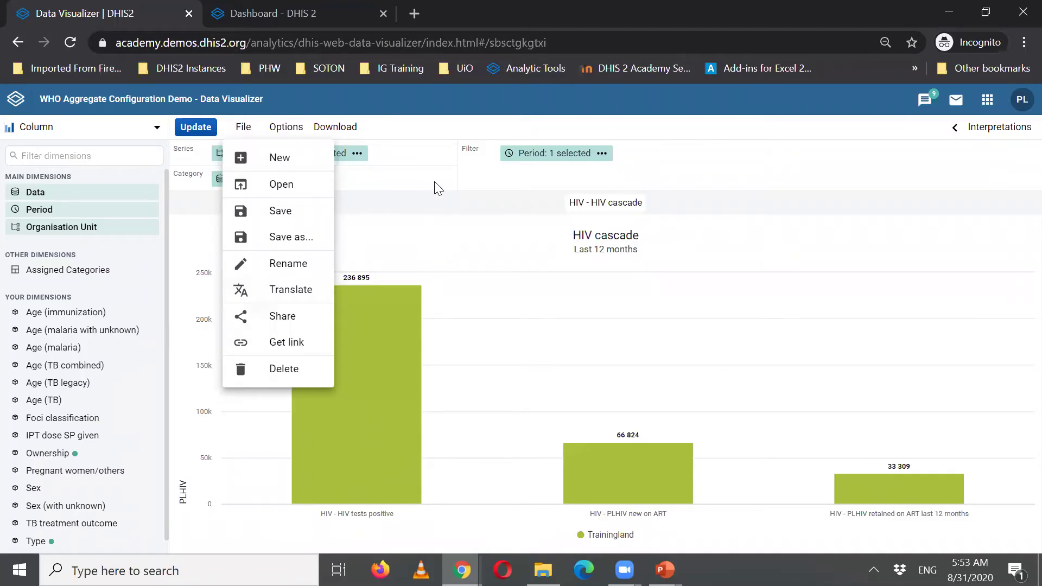
{"action": "left_click", "coordinate": [286, 127]}
{"action": "left_click", "coordinate": [286, 127]}
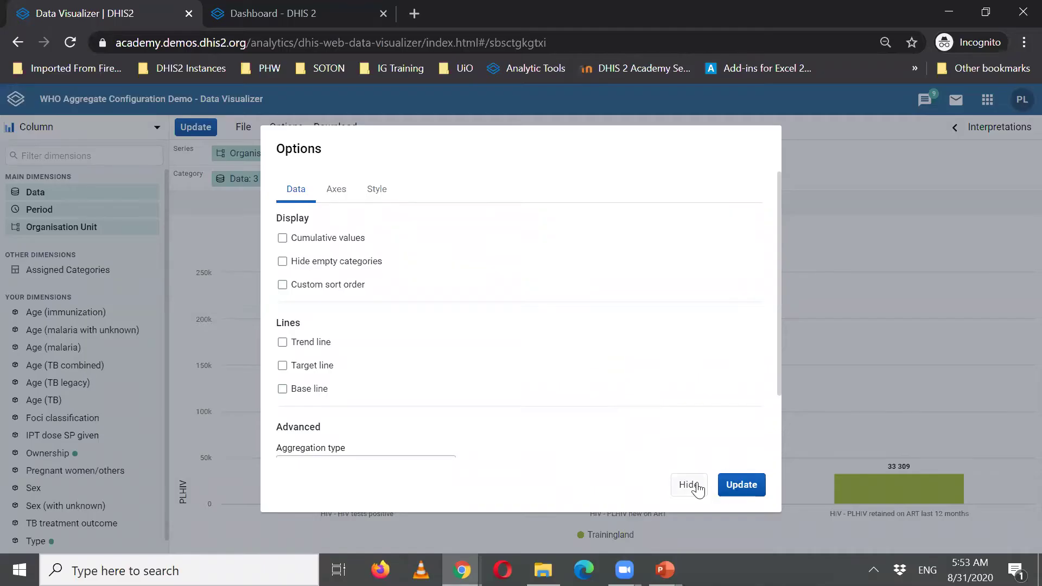
{"action": "key", "text": "Escape"}
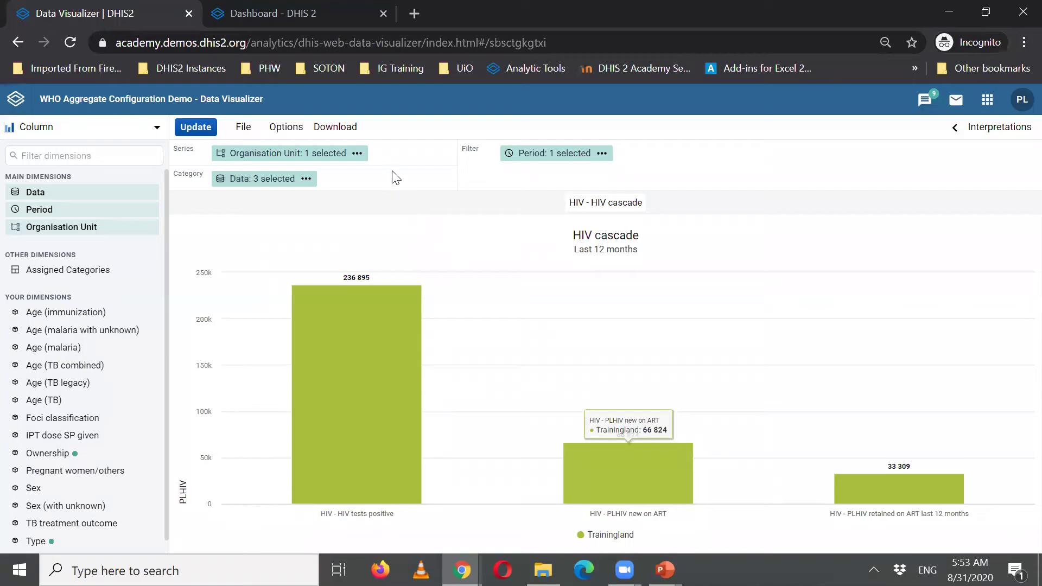
{"action": "left_click", "coordinate": [349, 126]}
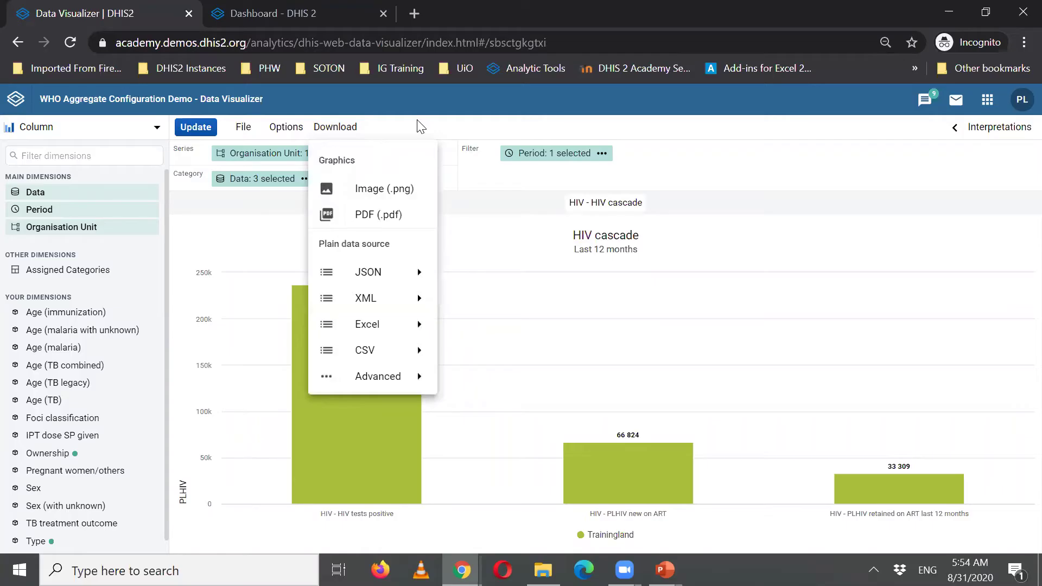
{"action": "left_click", "coordinate": [421, 127]}
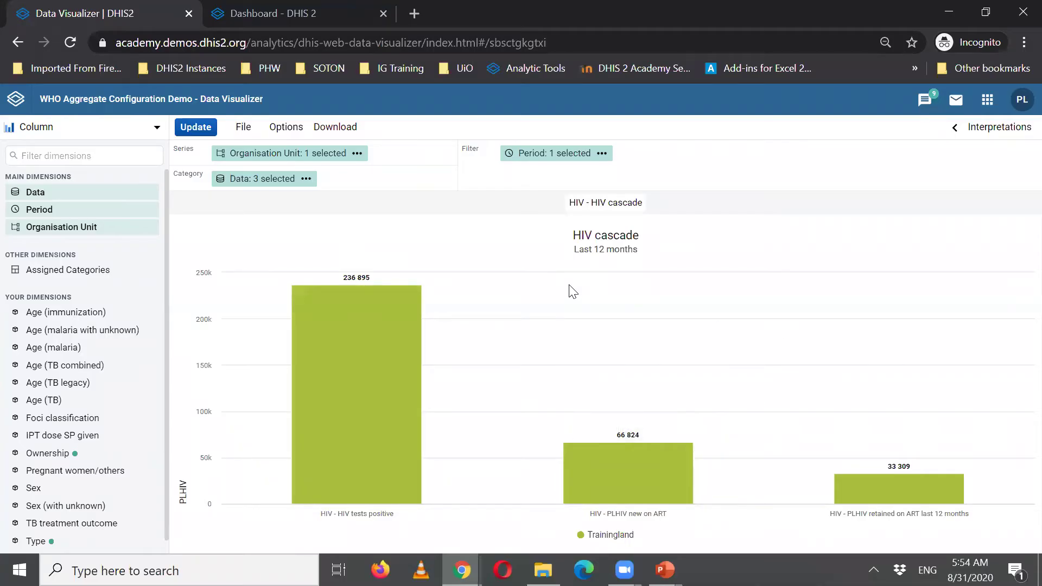
{"action": "left_click", "coordinate": [953, 131]}
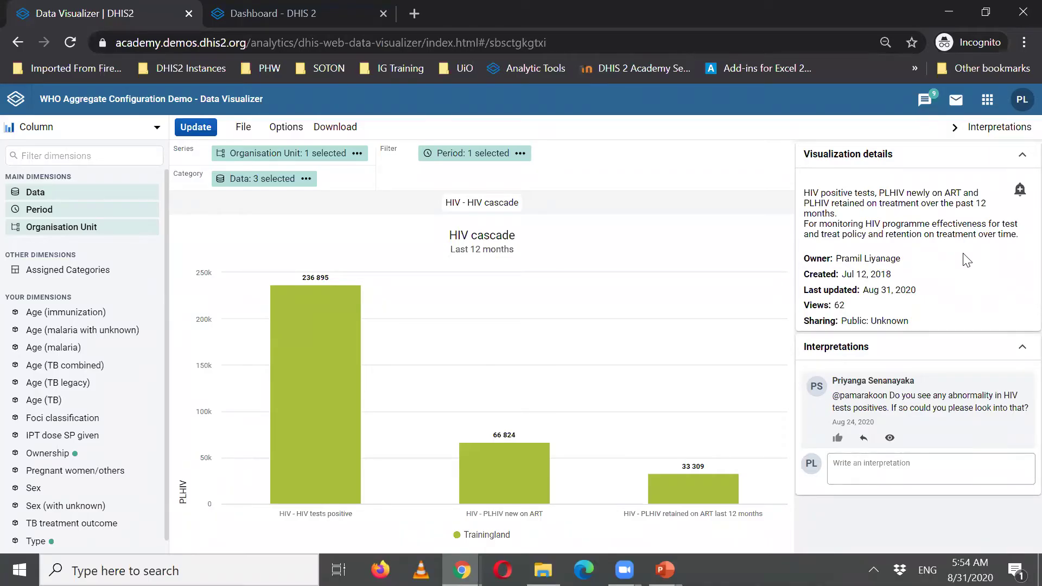
{"action": "left_click", "coordinate": [954, 131]}
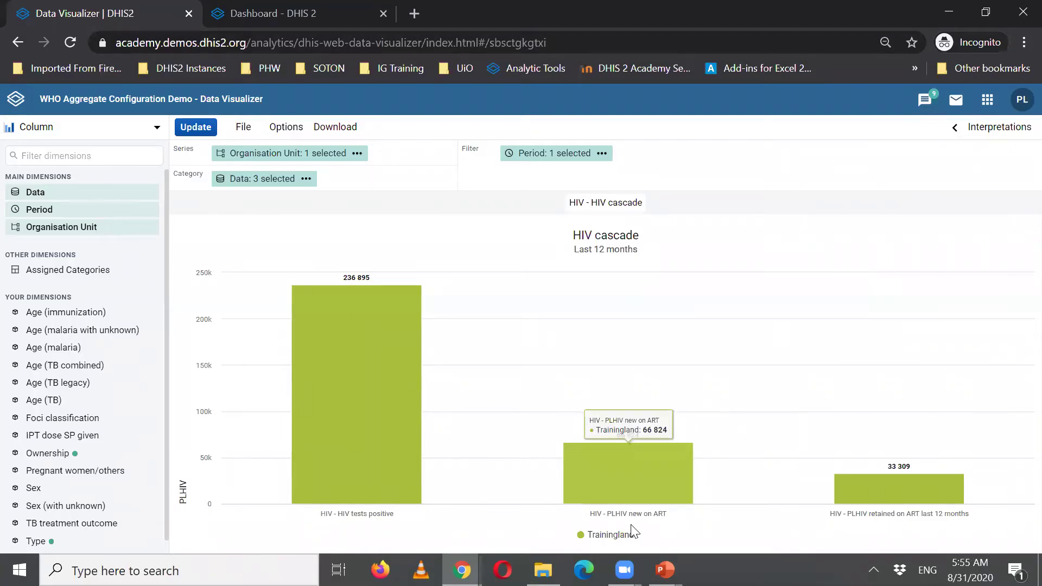
Switch to the PowerPoint slide show to review the Data Visualizer Interface and Open a favourite slides, and return to the browser
{"action": "mouse_move", "coordinate": [665, 569]}
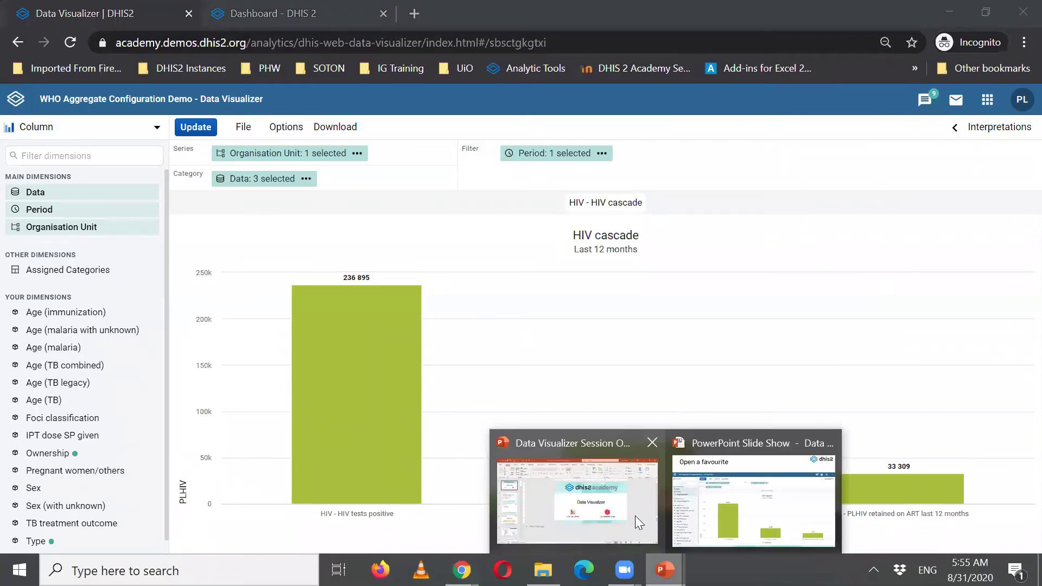
{"action": "left_click", "coordinate": [754, 491]}
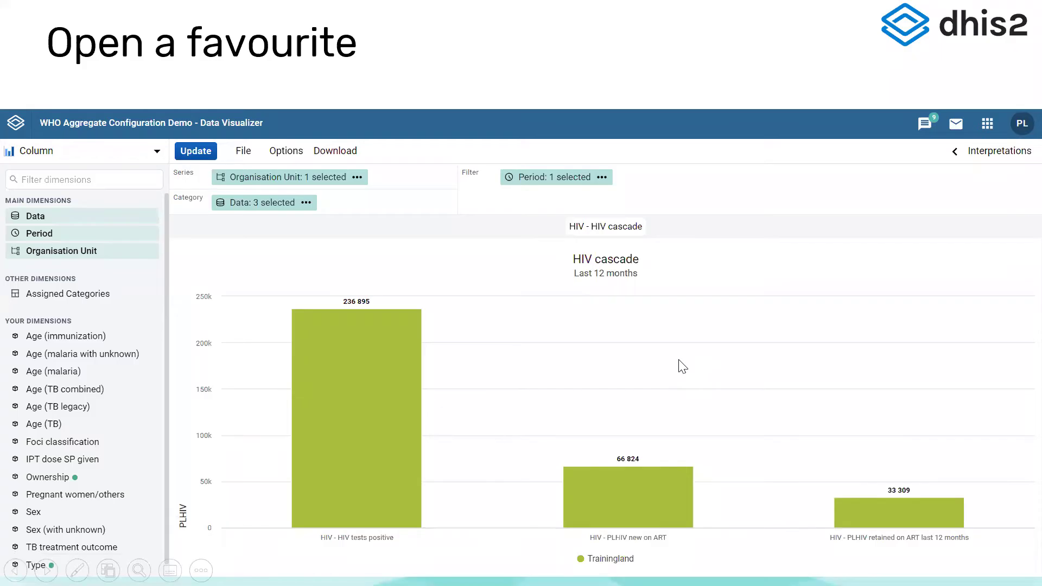
{"action": "key", "text": "Left"}
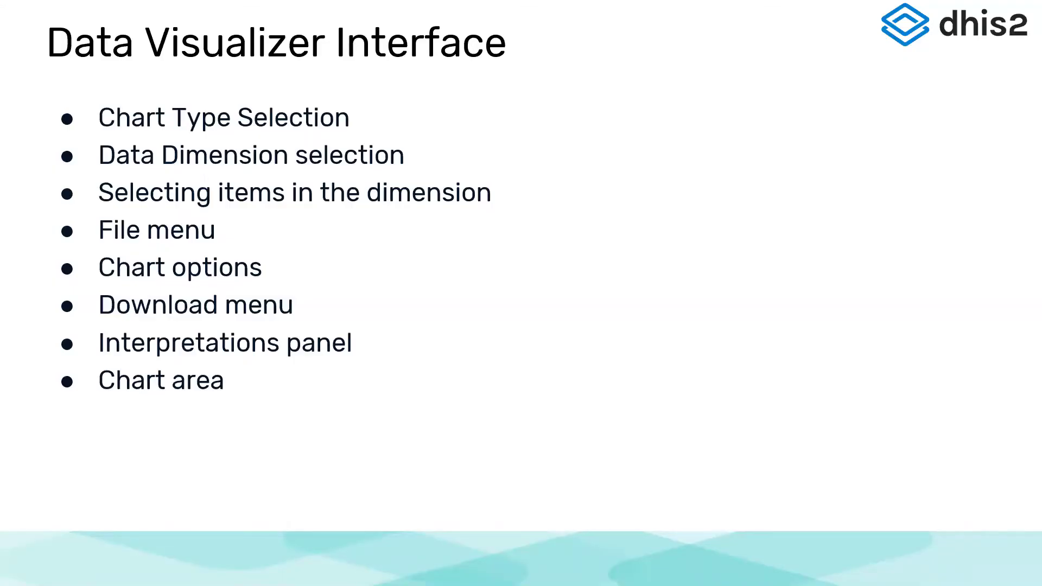
{"action": "key", "text": "Right"}
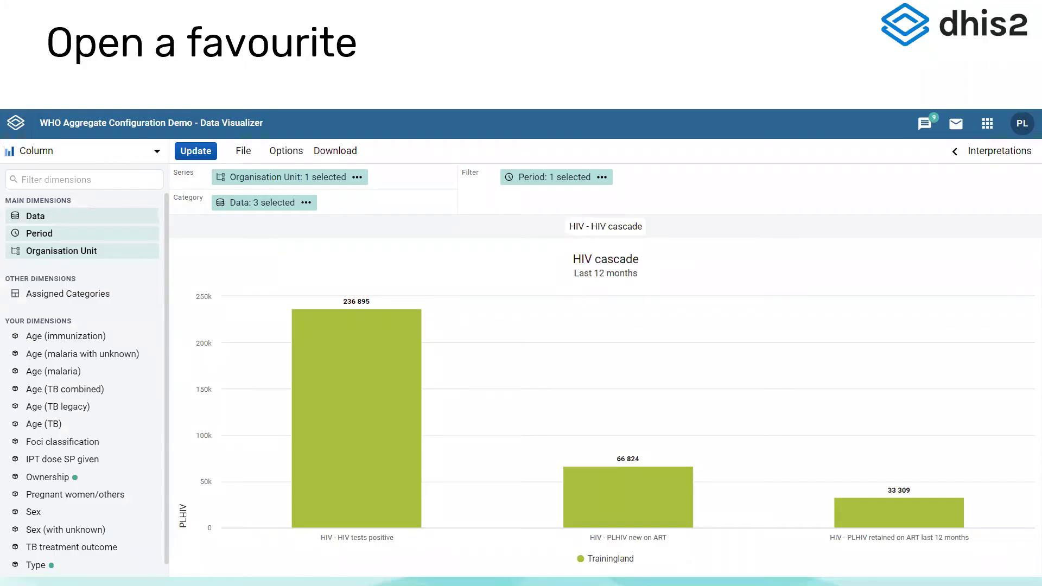
{"action": "key", "text": "alt+Tab"}
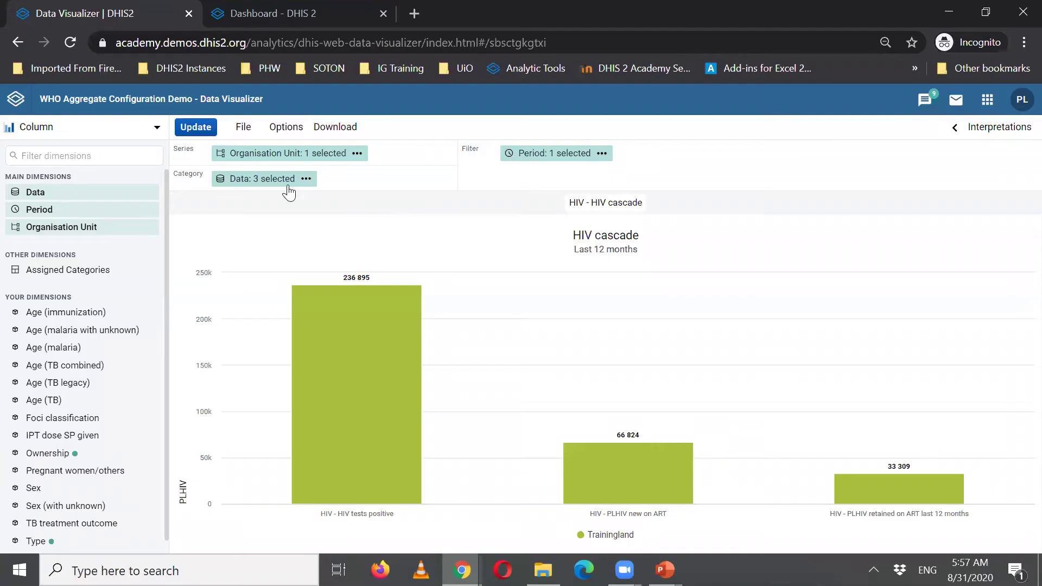
Examine the HIV cascade chart's layout and the period selected in its filter without changing anything
{"action": "mouse_move", "coordinate": [287, 159]}
{"action": "mouse_move", "coordinate": [628, 510]}
{"action": "left_click", "coordinate": [551, 159]}
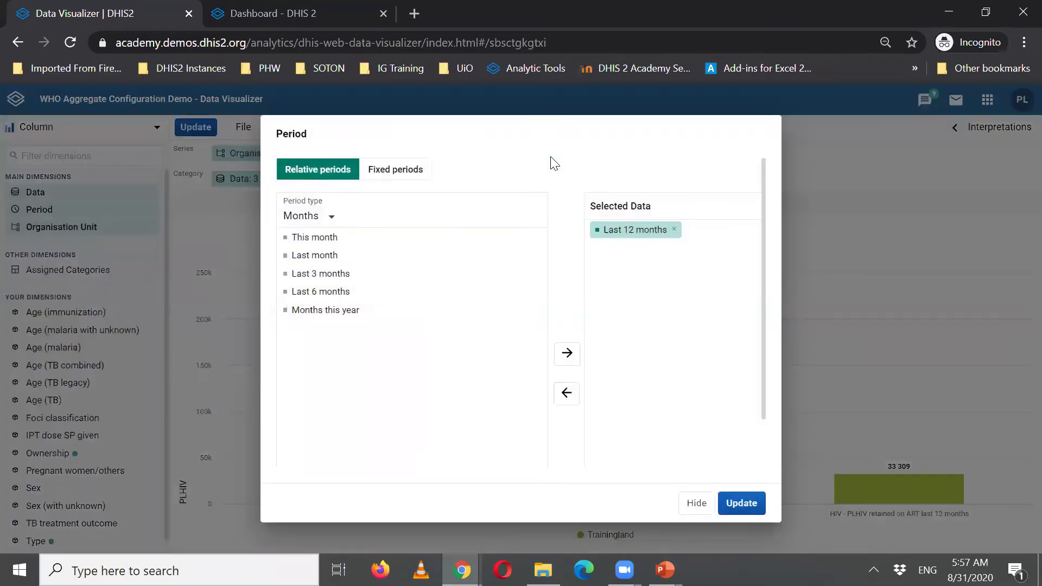
{"action": "left_click", "coordinate": [699, 504]}
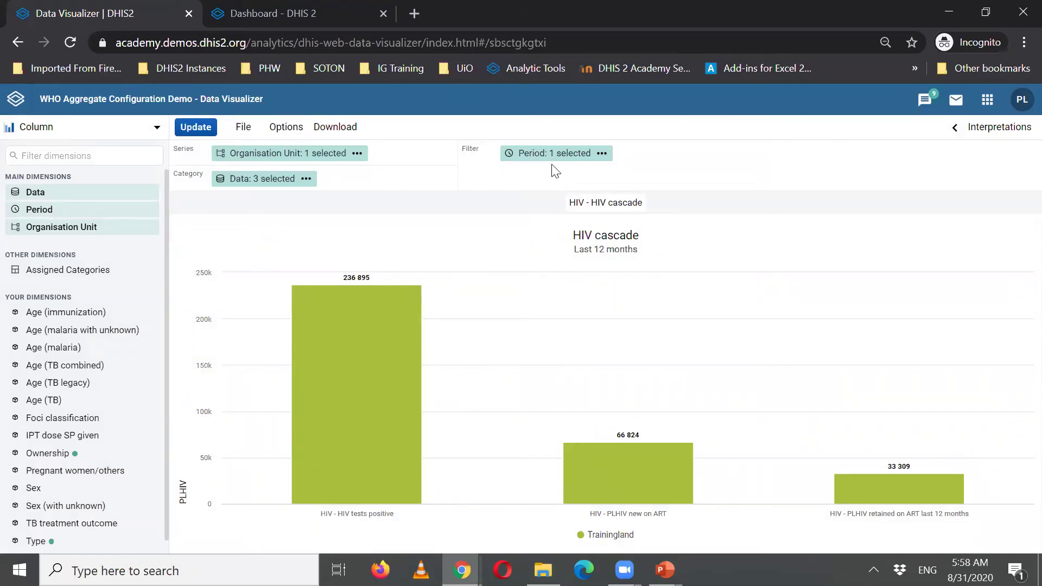
Replace the period filter with the relative period Last 3 months and update the chart
{"action": "mouse_move", "coordinate": [553, 162]}
{"action": "left_click", "coordinate": [545, 163]}
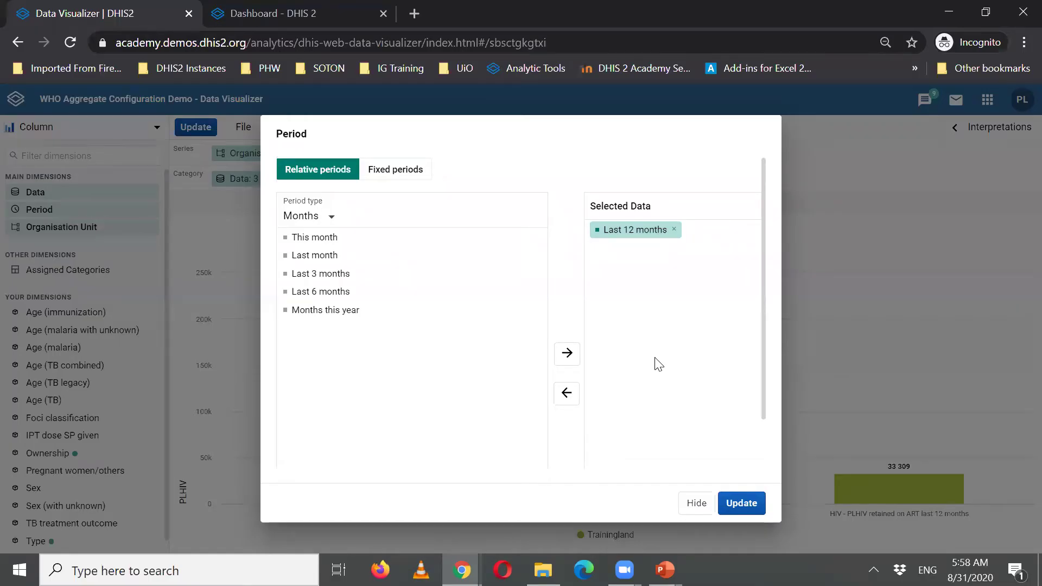
{"action": "left_click", "coordinate": [674, 228]}
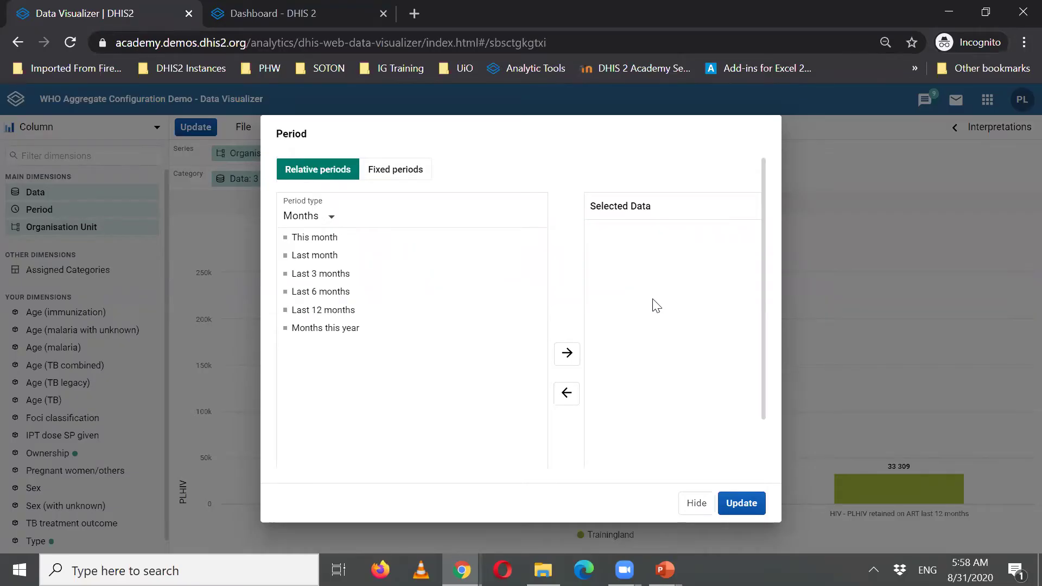
{"action": "left_click", "coordinate": [336, 282]}
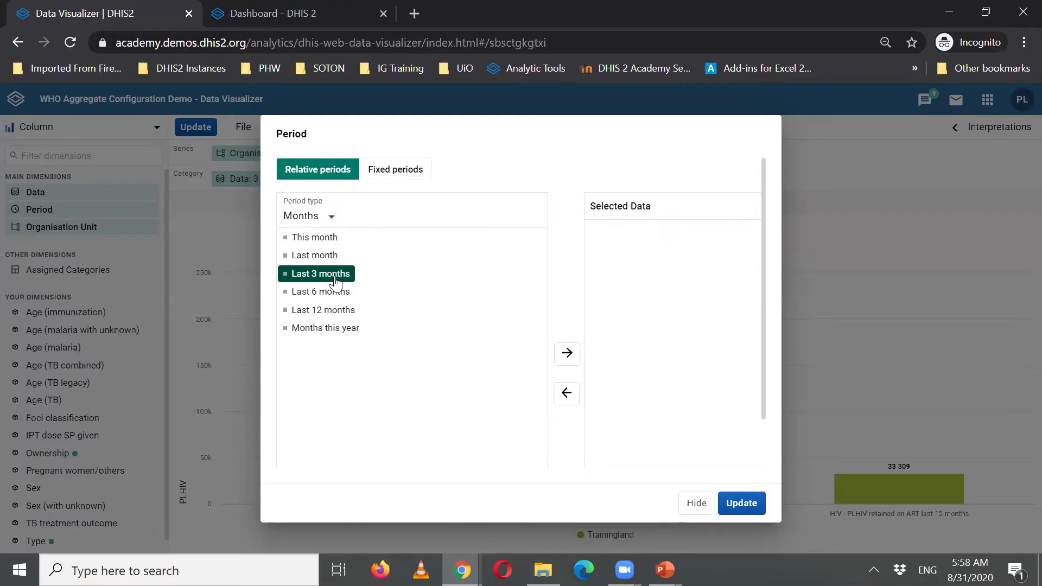
{"action": "left_click", "coordinate": [566, 356]}
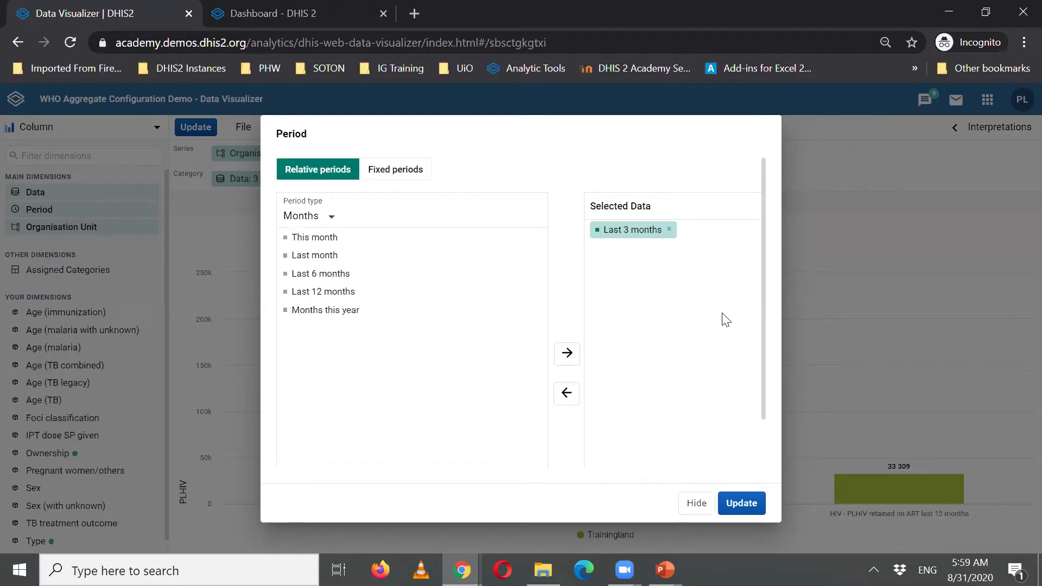
{"action": "left_click", "coordinate": [403, 183]}
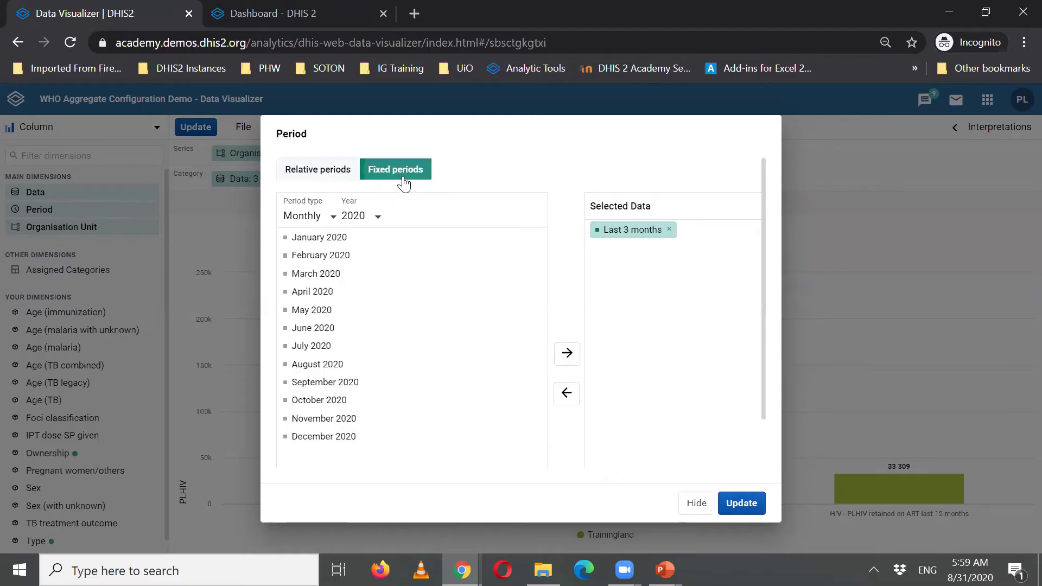
{"action": "left_click", "coordinate": [320, 172]}
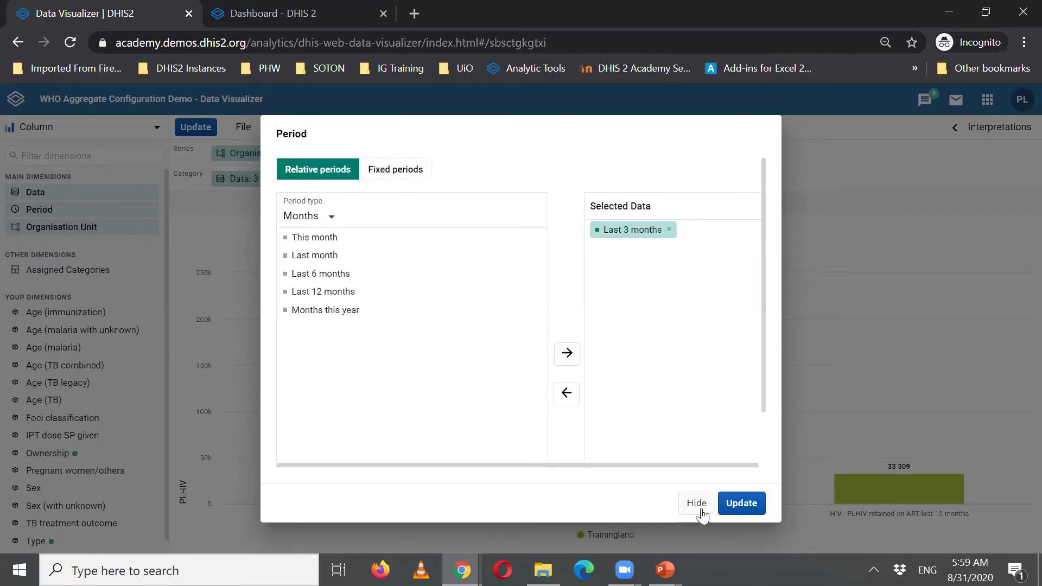
{"action": "left_click", "coordinate": [746, 510]}
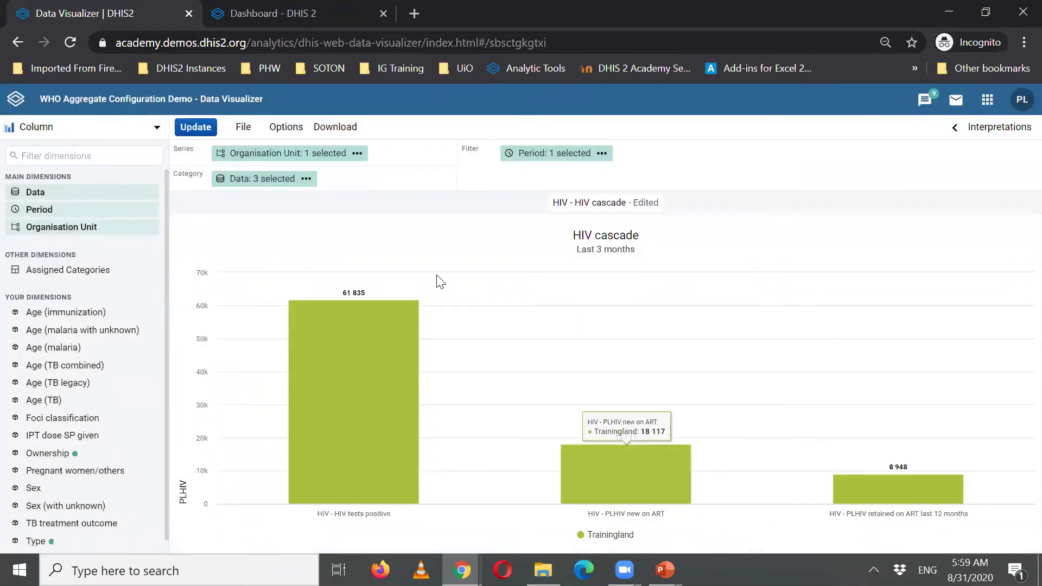
Inspect the chart's HIV tests positive and PLHIV retained bars, and review the Filter slide in the PowerPoint slide show
{"action": "mouse_move", "coordinate": [346, 311]}
{"action": "mouse_move", "coordinate": [959, 484]}
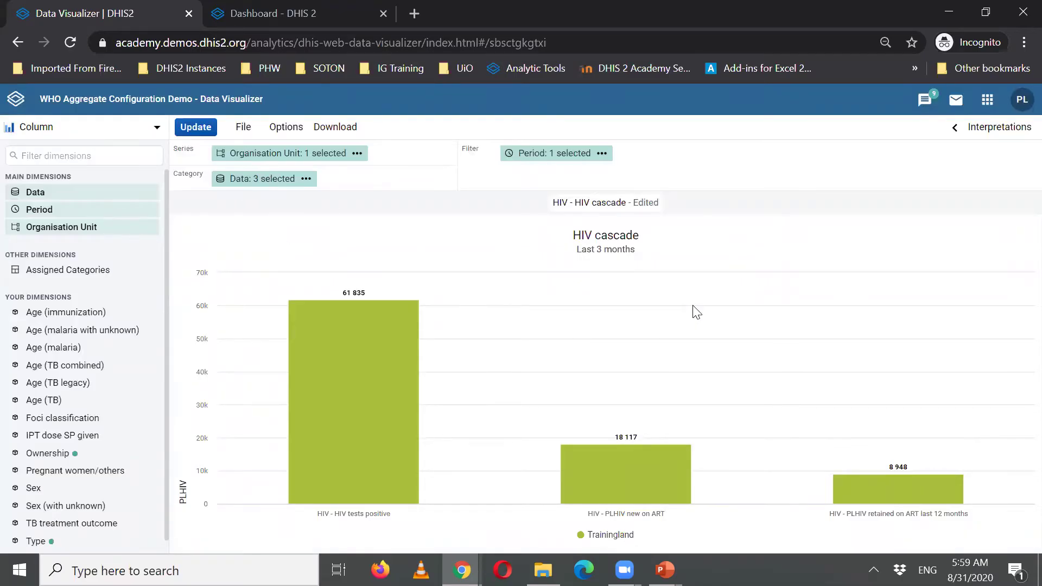
{"action": "key", "text": "alt+Tab"}
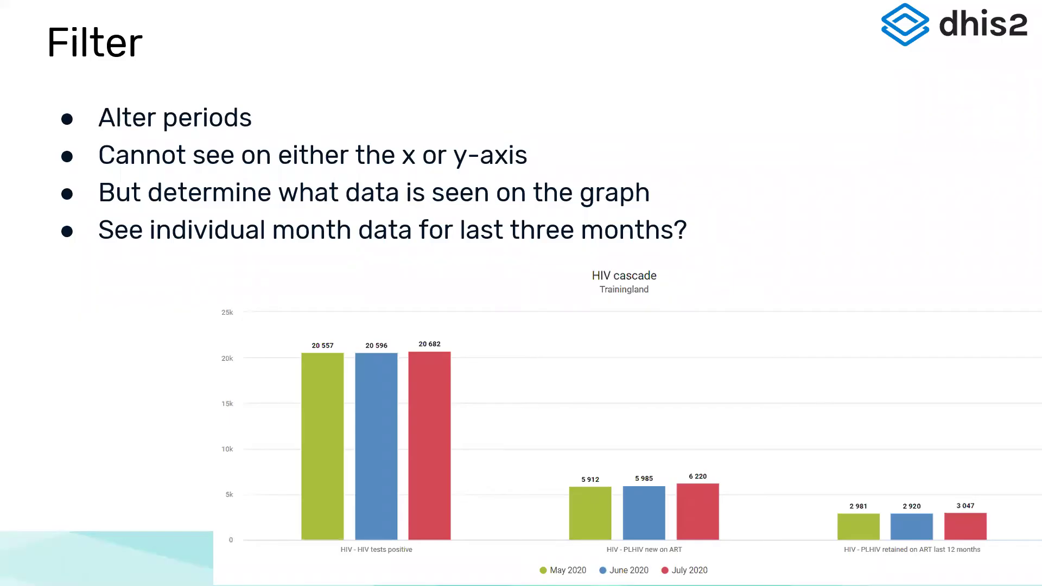
{"action": "key", "text": "alt+Tab"}
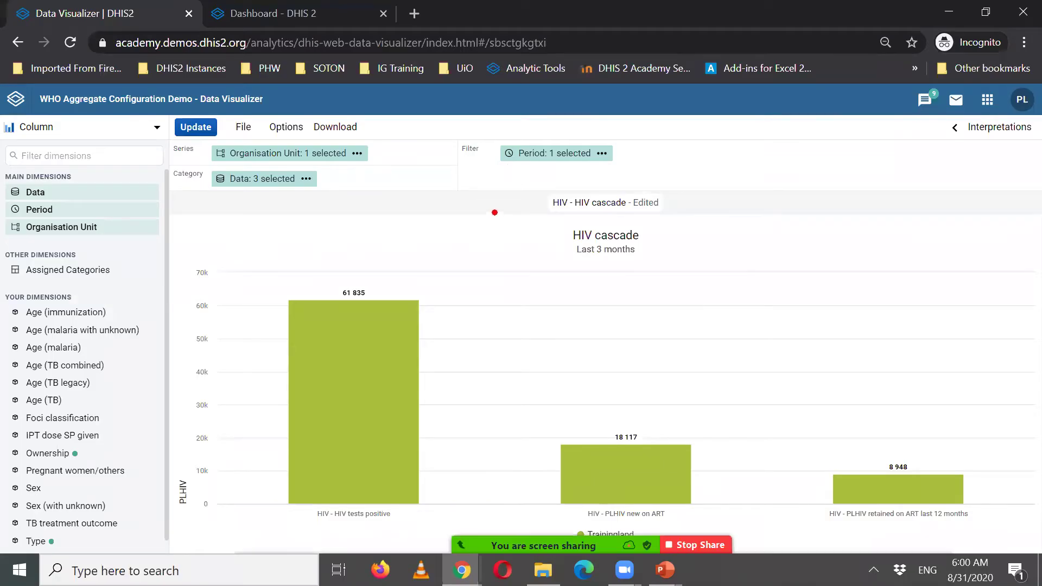
Circle the Filter, Series and Category areas and the chart title with the red annotation pen, erasing the first set of marks
{"action": "mouse_move", "coordinate": [538, 124]}
{"action": "left_mouse_down"}
{"action": "mouse_move", "coordinate": [426, 121]}
{"action": "mouse_move", "coordinate": [482, 179]}
{"action": "mouse_move", "coordinate": [521, 189]}
{"action": "mouse_move", "coordinate": [598, 181]}
{"action": "mouse_move", "coordinate": [620, 167]}
{"action": "mouse_move", "coordinate": [609, 140]}
{"action": "mouse_move", "coordinate": [538, 122]}
{"action": "left_mouse_up"}
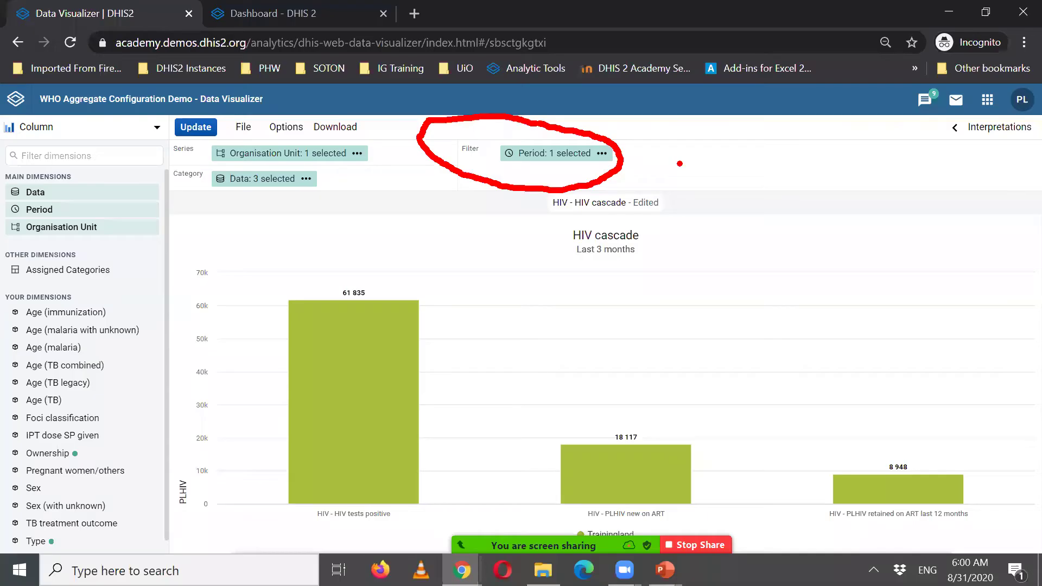
{"action": "mouse_move", "coordinate": [193, 162]}
{"action": "left_mouse_down"}
{"action": "mouse_move", "coordinate": [175, 161]}
{"action": "mouse_move", "coordinate": [188, 191]}
{"action": "mouse_move", "coordinate": [204, 144]}
{"action": "mouse_move", "coordinate": [165, 157]}
{"action": "mouse_move", "coordinate": [202, 140]}
{"action": "left_mouse_up"}
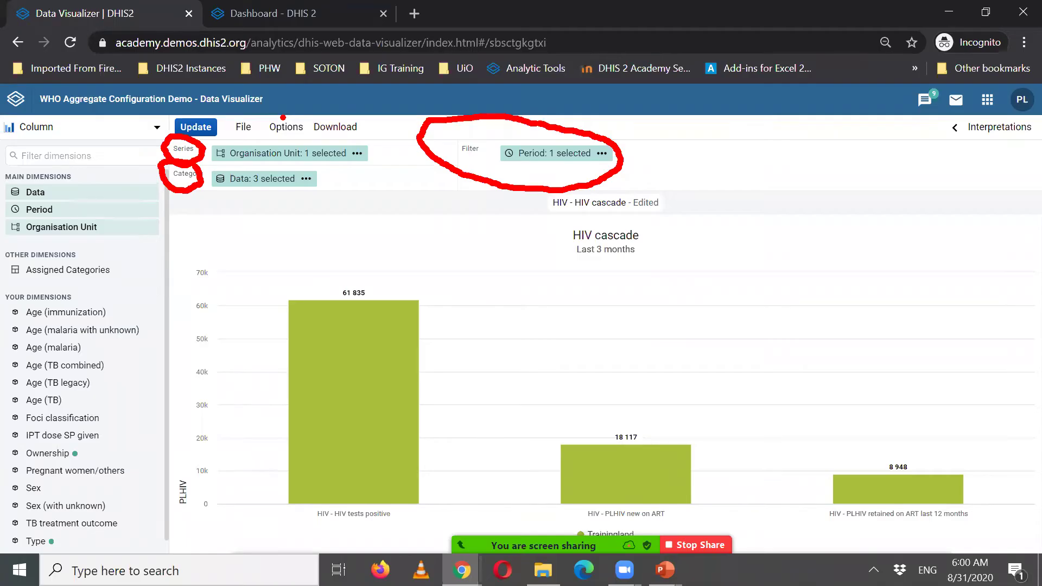
{"action": "key", "text": "e"}
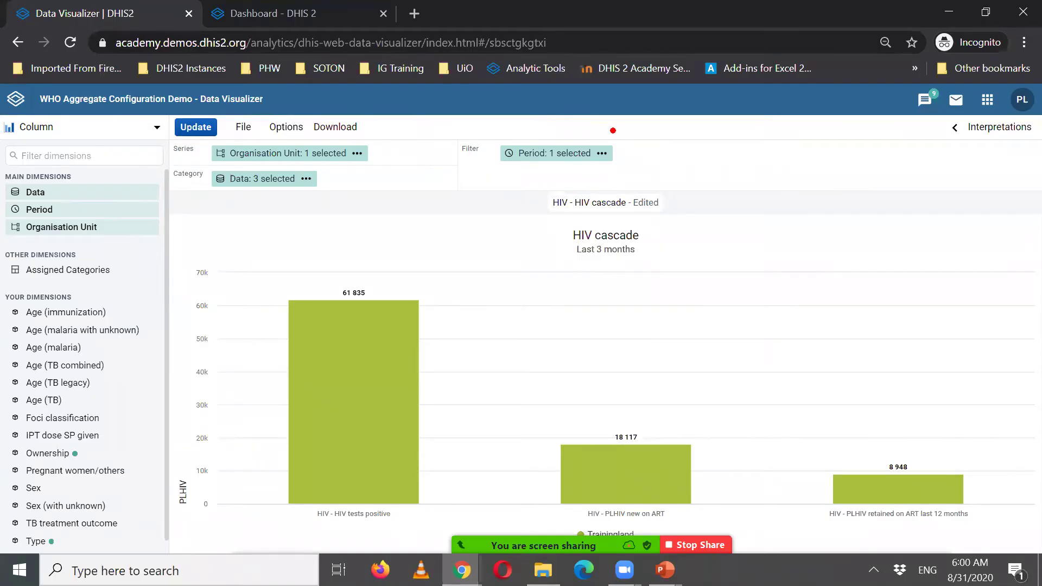
{"action": "mouse_move", "coordinate": [617, 126]}
{"action": "left_mouse_down"}
{"action": "mouse_move", "coordinate": [451, 125]}
{"action": "mouse_move", "coordinate": [449, 135]}
{"action": "mouse_move", "coordinate": [458, 178]}
{"action": "mouse_move", "coordinate": [529, 189]}
{"action": "mouse_move", "coordinate": [633, 181]}
{"action": "mouse_move", "coordinate": [619, 125]}
{"action": "left_mouse_up"}
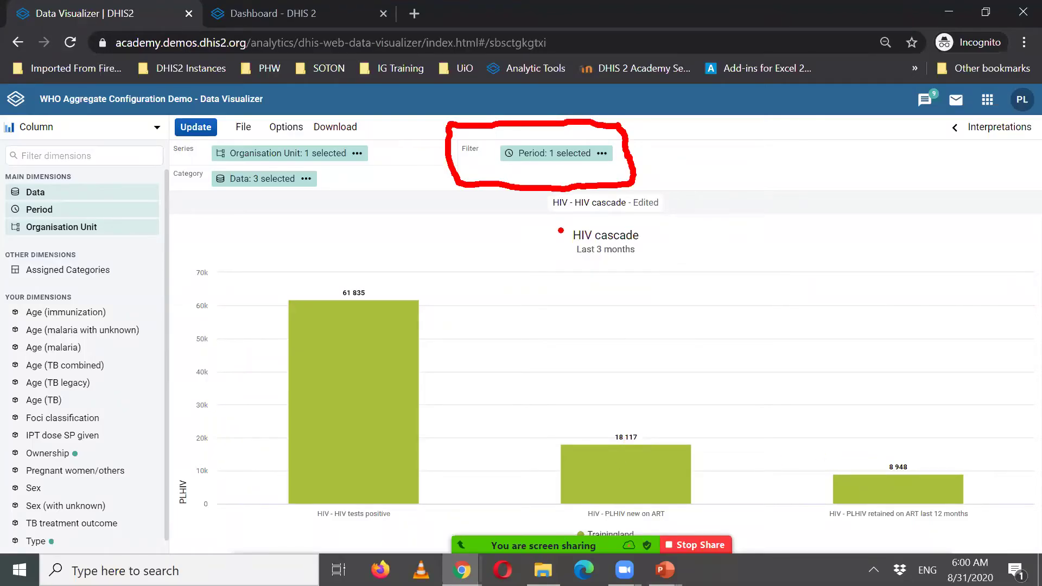
{"action": "mouse_move", "coordinate": [562, 230]}
{"action": "left_mouse_down"}
{"action": "mouse_move", "coordinate": [591, 268]}
{"action": "mouse_move", "coordinate": [628, 271]}
{"action": "mouse_move", "coordinate": [637, 255]}
{"action": "mouse_move", "coordinate": [624, 227]}
{"action": "mouse_move", "coordinate": [563, 235]}
{"action": "left_mouse_up"}
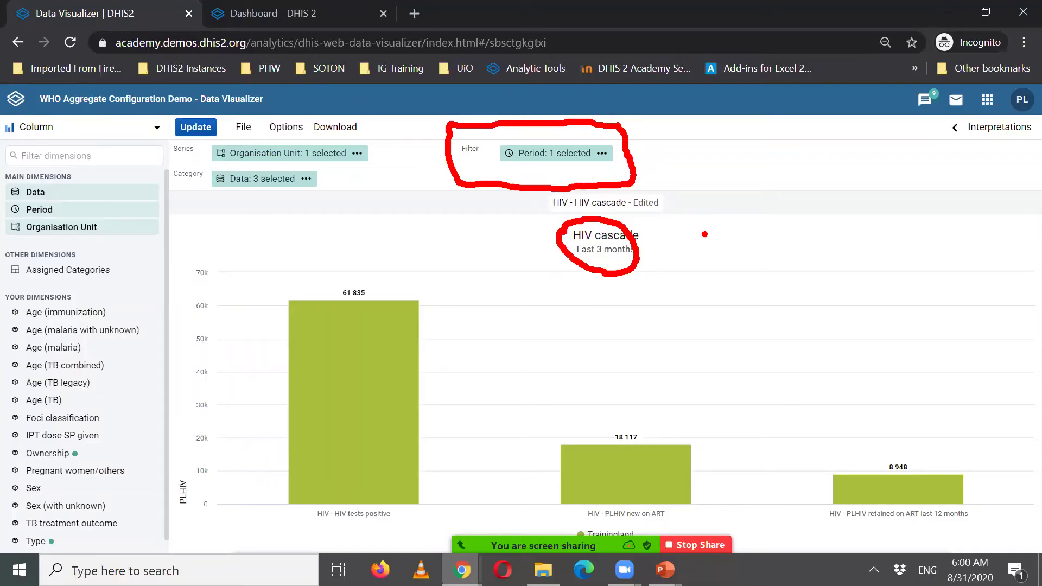
Switch to the PowerPoint slide show to review the Filter and Series and Category slides, and return to the browser
{"action": "key", "text": "alt+Tab"}
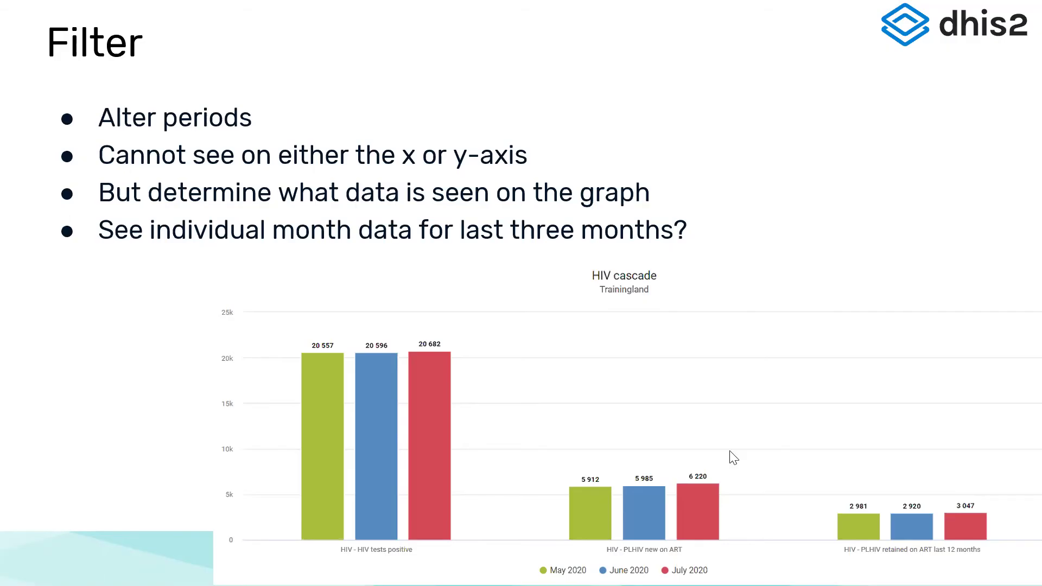
{"action": "key", "text": "alt+Tab"}
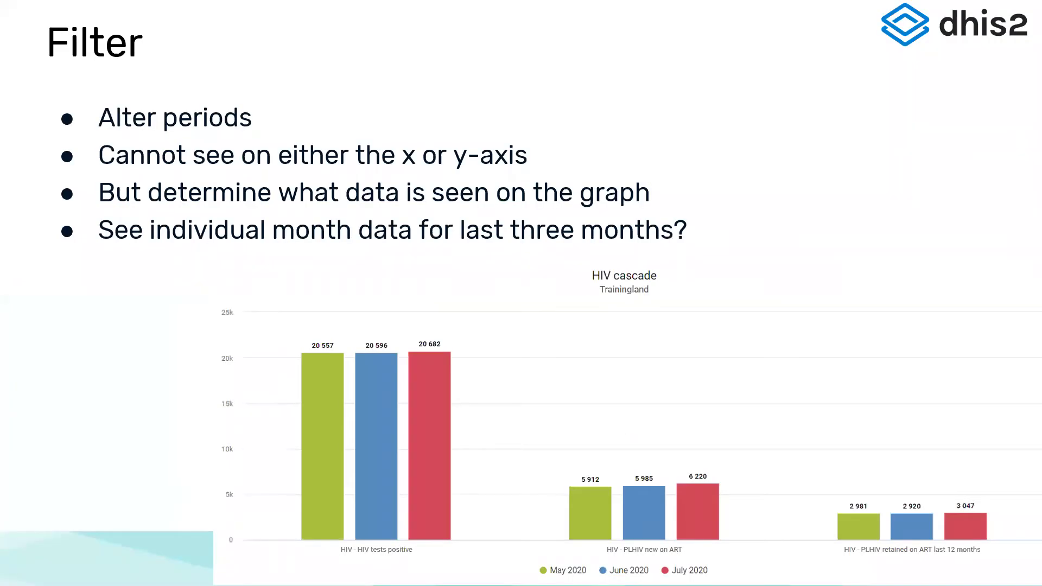
{"action": "key", "text": "Right"}
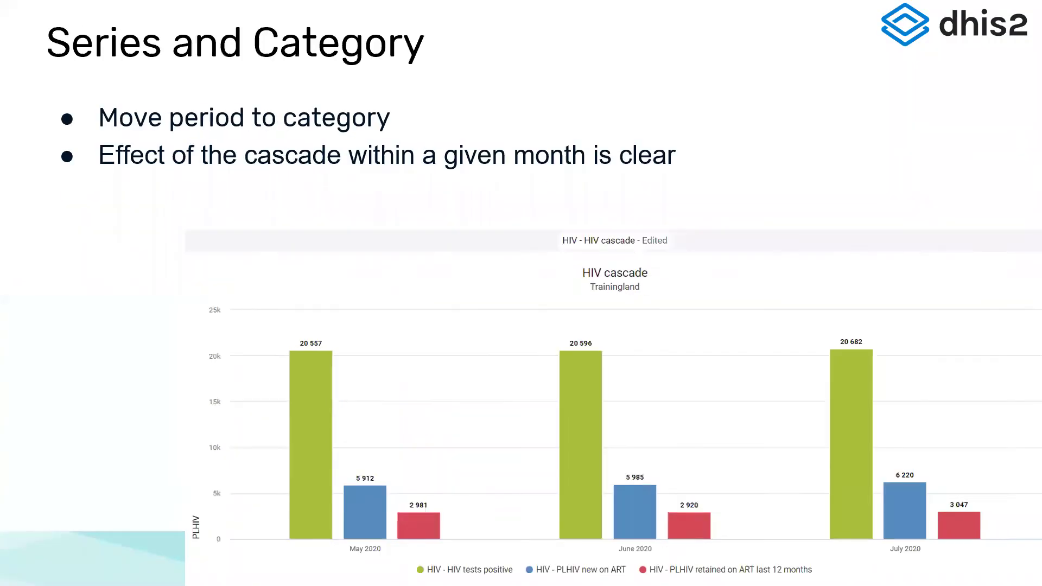
{"action": "key", "text": "Left"}
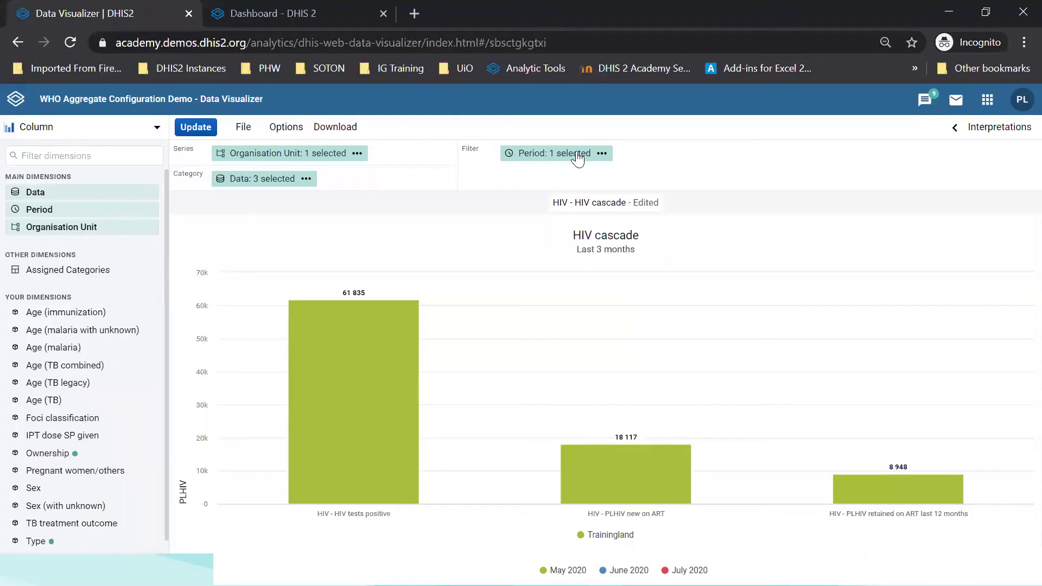
Move the Period dimension to Series and Organisation Unit to Filter, and update the HIV cascade chart
{"action": "mouse_move", "coordinate": [568, 158]}
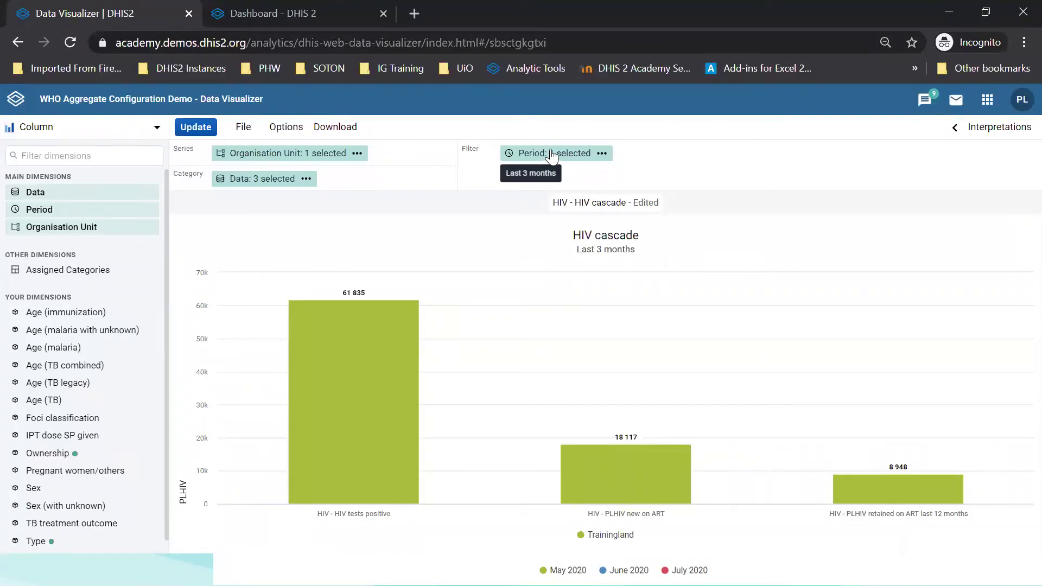
{"action": "left_click_drag", "start_coordinate": [552, 156], "coordinate": [260, 152]}
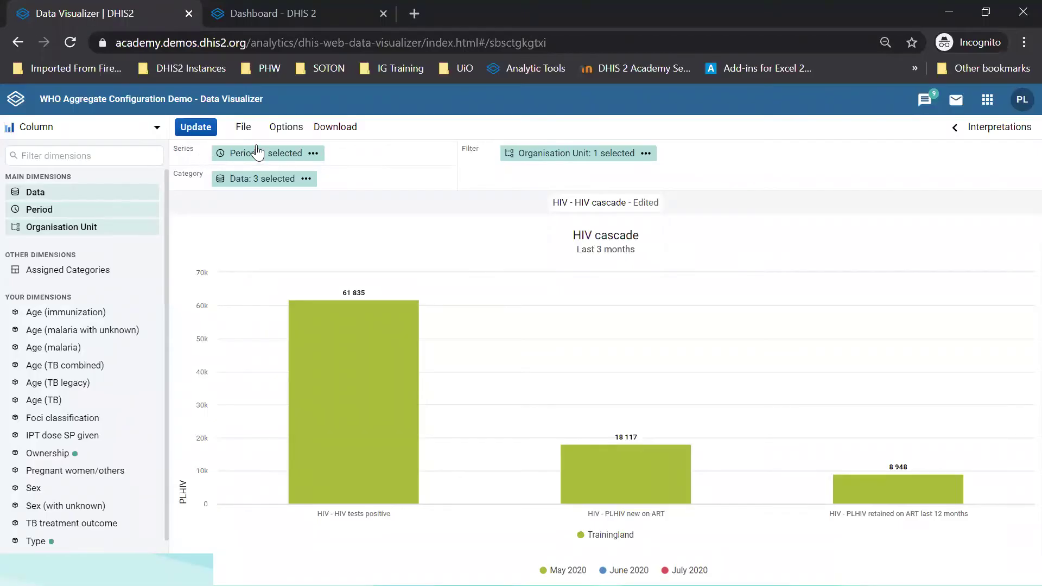
{"action": "mouse_move", "coordinate": [541, 162]}
{"action": "mouse_move", "coordinate": [256, 185]}
{"action": "left_click", "coordinate": [196, 129]}
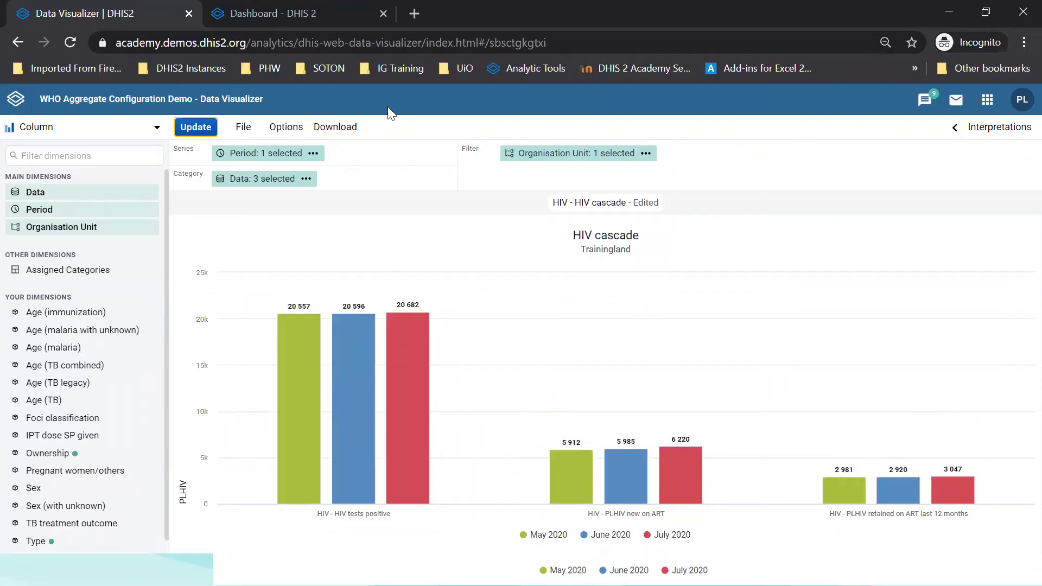
Examine the May, June and July 2020 bars for each HIV indicator in the updated chart
{"action": "mouse_move", "coordinate": [246, 158]}
{"action": "mouse_move", "coordinate": [294, 359]}
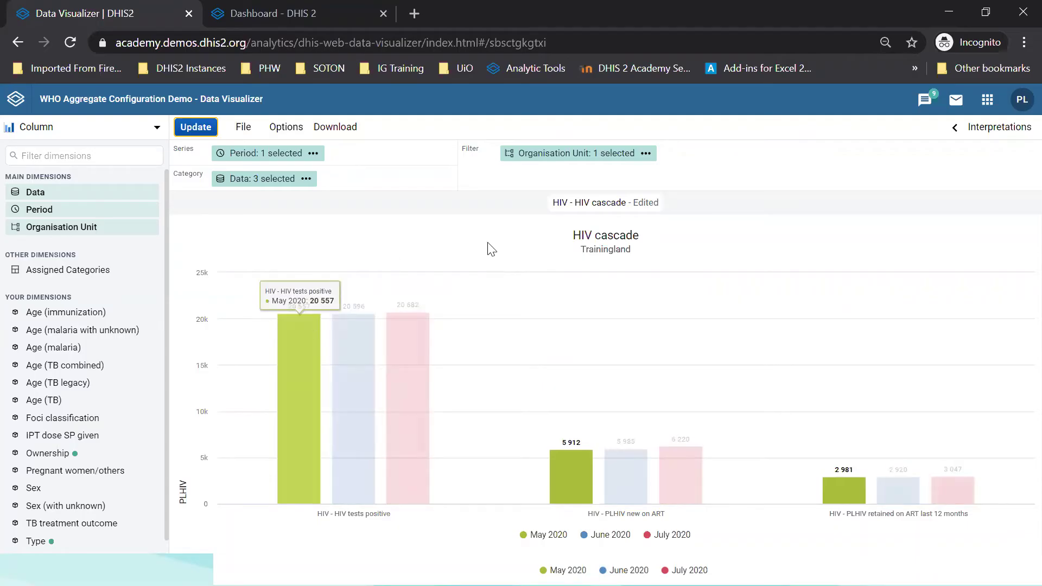
{"action": "mouse_move", "coordinate": [845, 489]}
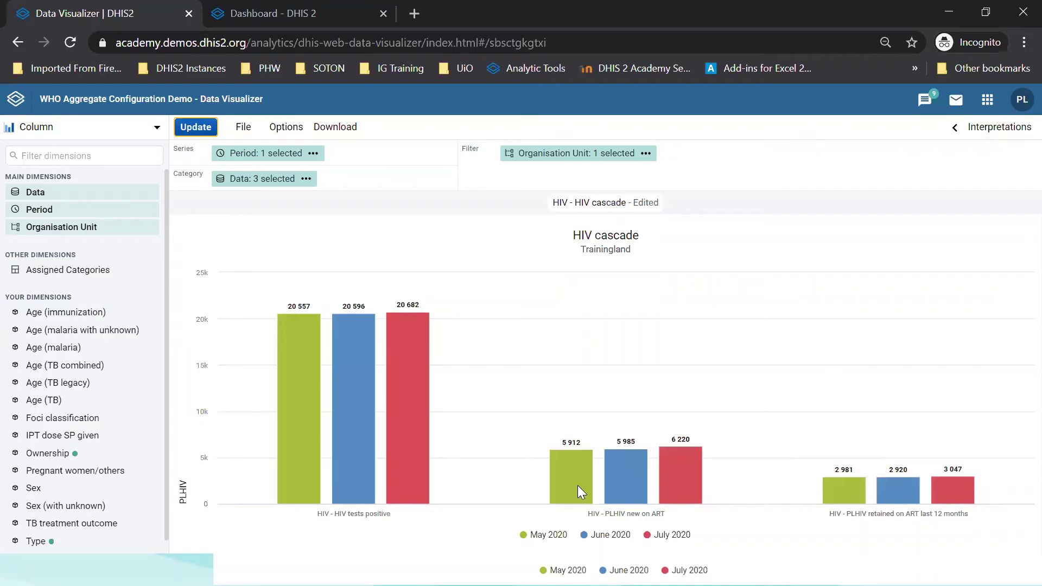
{"action": "mouse_move", "coordinate": [302, 488]}
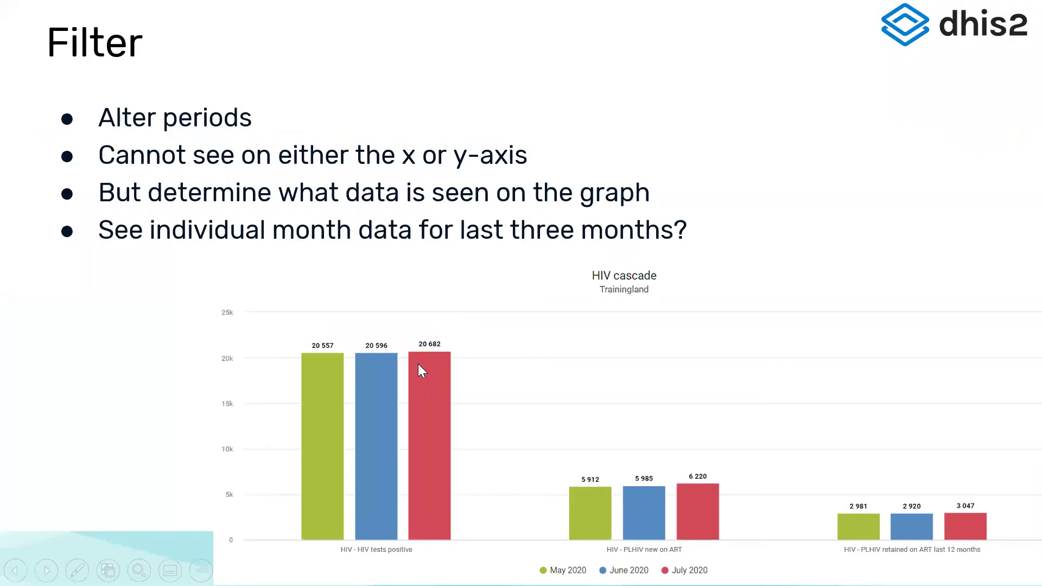
In the PowerPoint slide show, point out the three monthly bar groups on the Series and Category slide, and return to the browser
{"action": "left_click", "coordinate": [418, 365]}
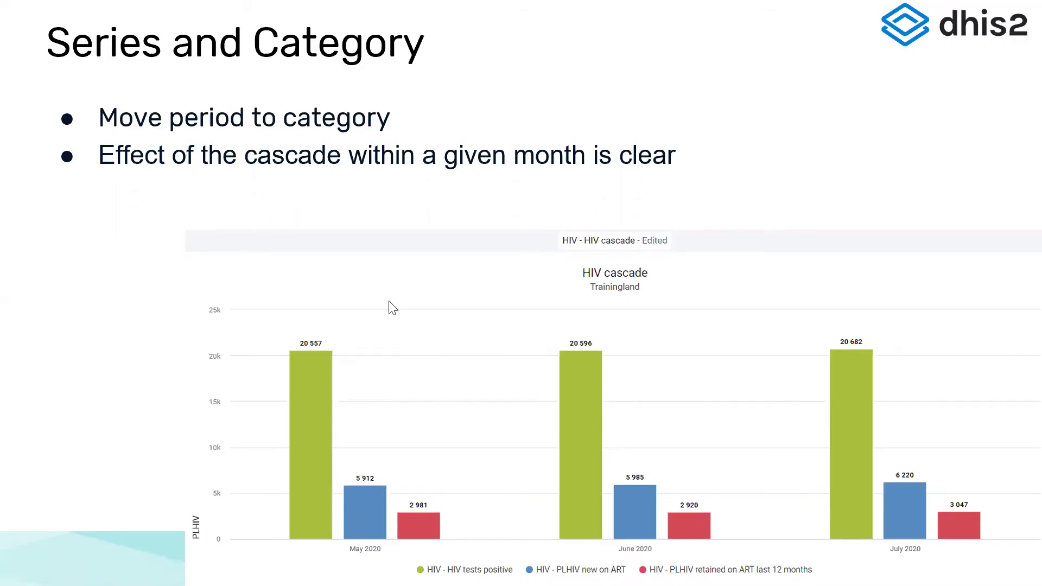
{"action": "key", "text": "ctrl+l"}
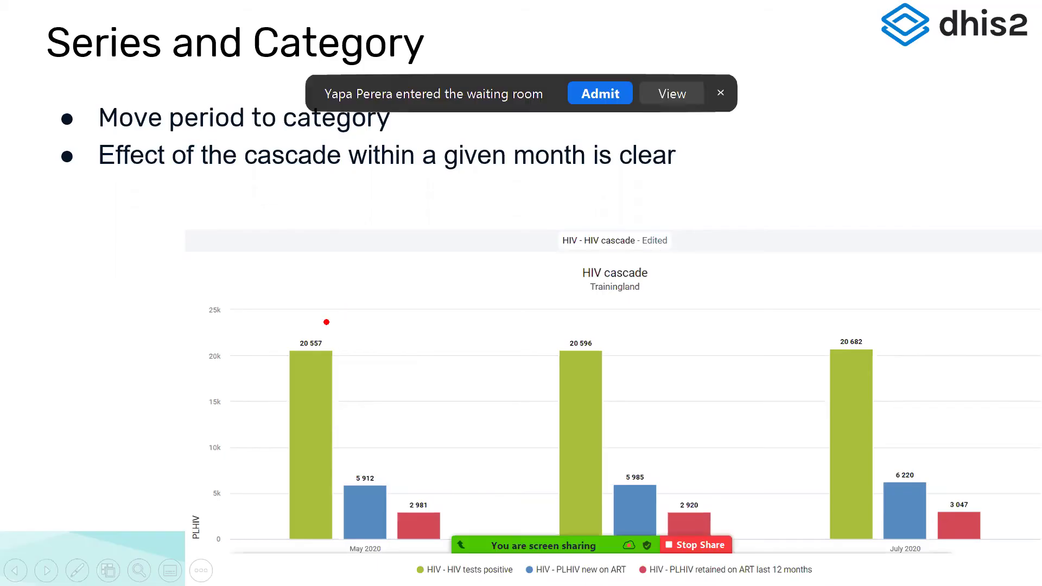
{"action": "left_click_drag", "start_coordinate": [326, 322], "coordinate": [432, 480]}
{"action": "left_click_drag", "start_coordinate": [621, 343], "coordinate": [756, 467]}
{"action": "left_click_drag", "start_coordinate": [893, 324], "coordinate": [1018, 471]}
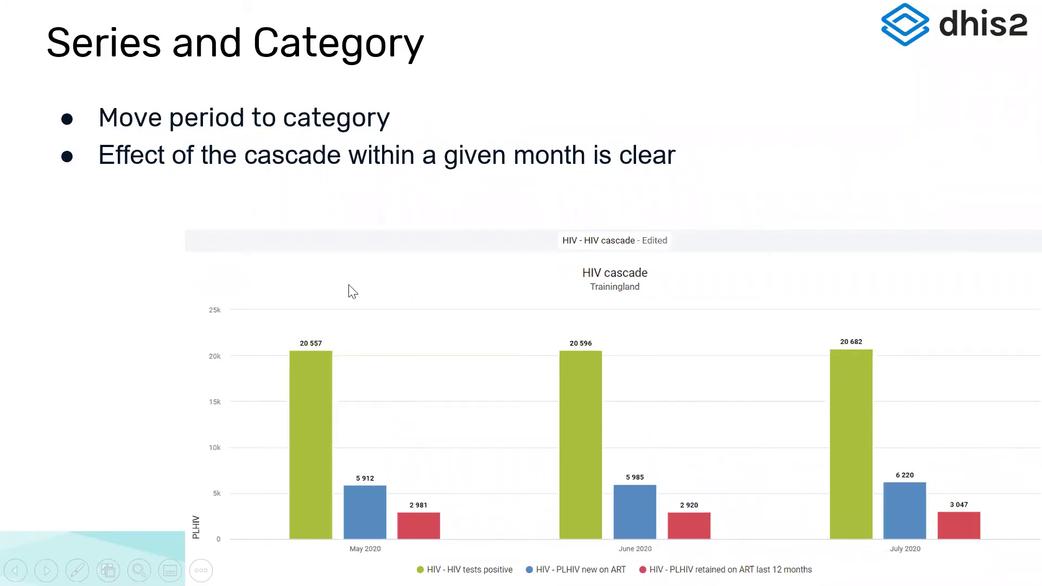
{"action": "key", "text": "alt+Tab"}
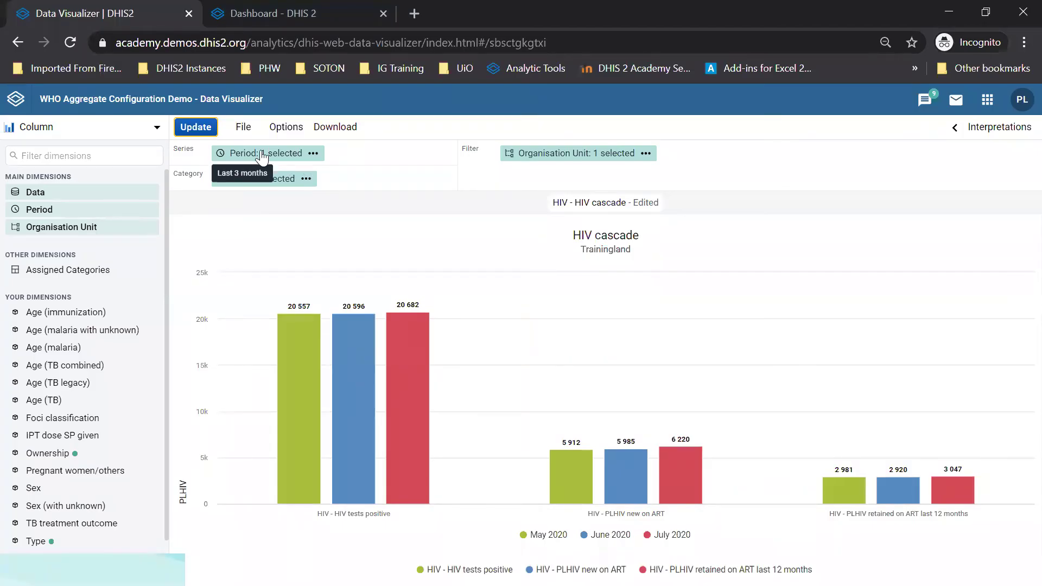
Swap the dimensions to put Data in Series and Period in Category, and update the chart
{"action": "left_click_drag", "start_coordinate": [262, 158], "coordinate": [279, 179]}
{"action": "left_click_drag", "start_coordinate": [359, 179], "coordinate": [260, 159]}
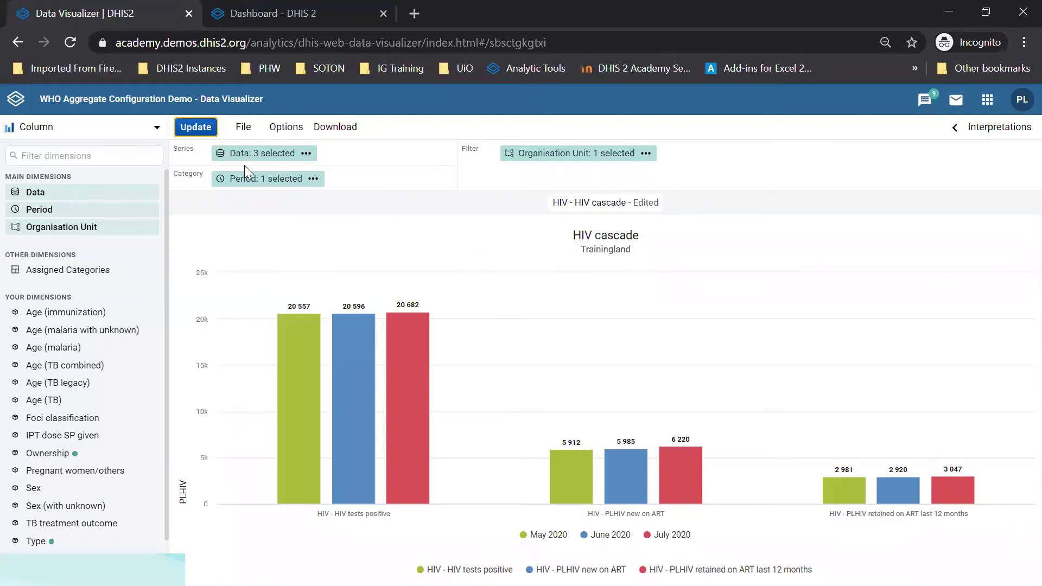
{"action": "left_click", "coordinate": [195, 127]}
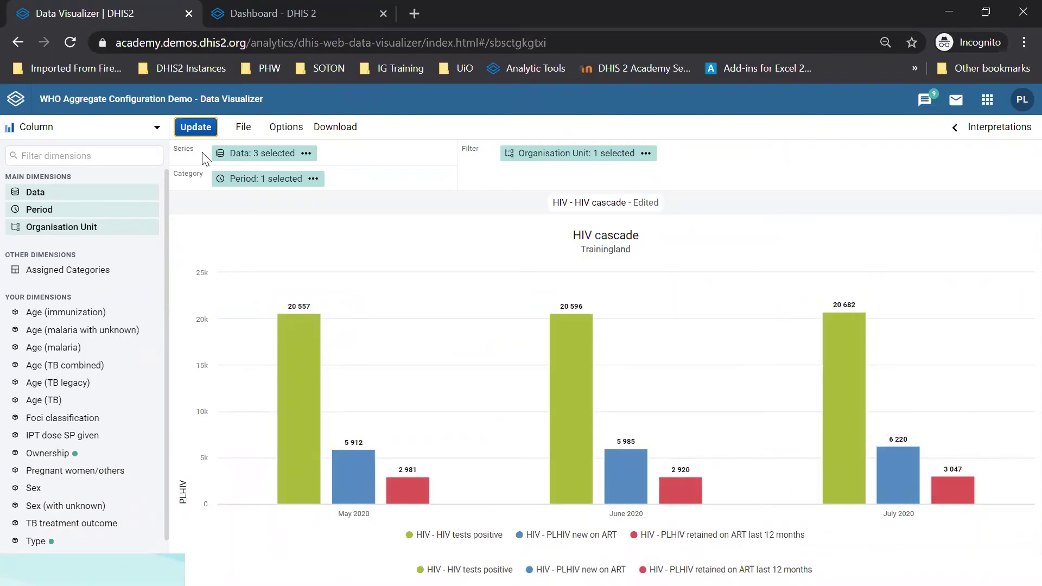
Circle the indicator legend and connect the HIV tests positive and PLHIV new on ART bars across months with the red annotation pen
{"action": "mouse_move", "coordinate": [229, 156]}
{"action": "mouse_move", "coordinate": [403, 567]}
{"action": "left_mouse_down"}
{"action": "mouse_move", "coordinate": [404, 585]}
{"action": "mouse_move", "coordinate": [400, 569]}
{"action": "mouse_move", "coordinate": [432, 559]}
{"action": "mouse_move", "coordinate": [806, 546]}
{"action": "mouse_move", "coordinate": [814, 581]}
{"action": "mouse_move", "coordinate": [388, 583]}
{"action": "left_mouse_up"}
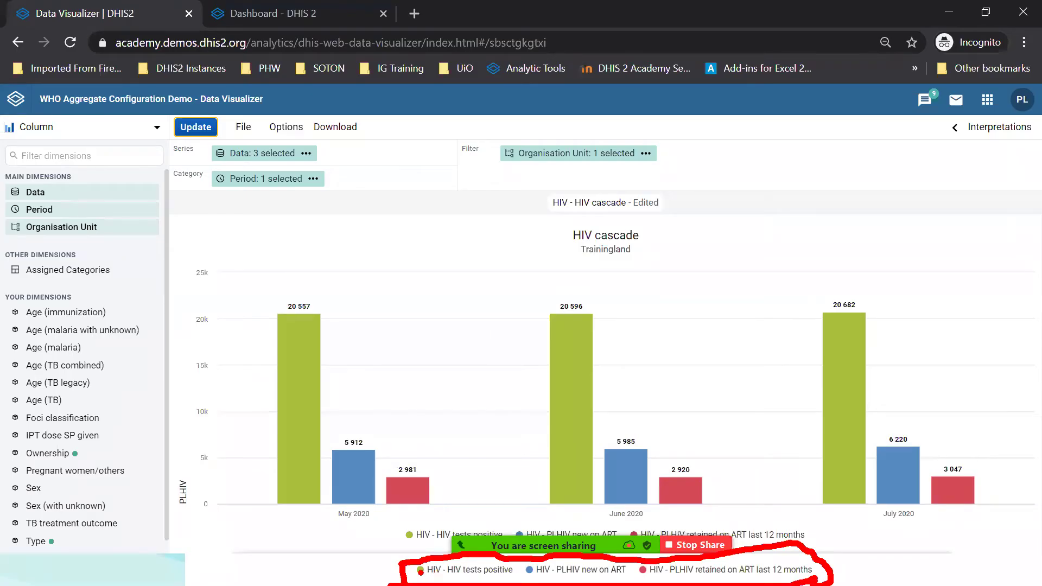
{"action": "mouse_move", "coordinate": [307, 301]}
{"action": "left_mouse_down"}
{"action": "mouse_move", "coordinate": [432, 211]}
{"action": "mouse_move", "coordinate": [564, 306]}
{"action": "left_mouse_up"}
{"action": "mouse_move", "coordinate": [429, 210]}
{"action": "left_mouse_down"}
{"action": "mouse_move", "coordinate": [739, 283]}
{"action": "mouse_move", "coordinate": [825, 290]}
{"action": "left_mouse_up"}
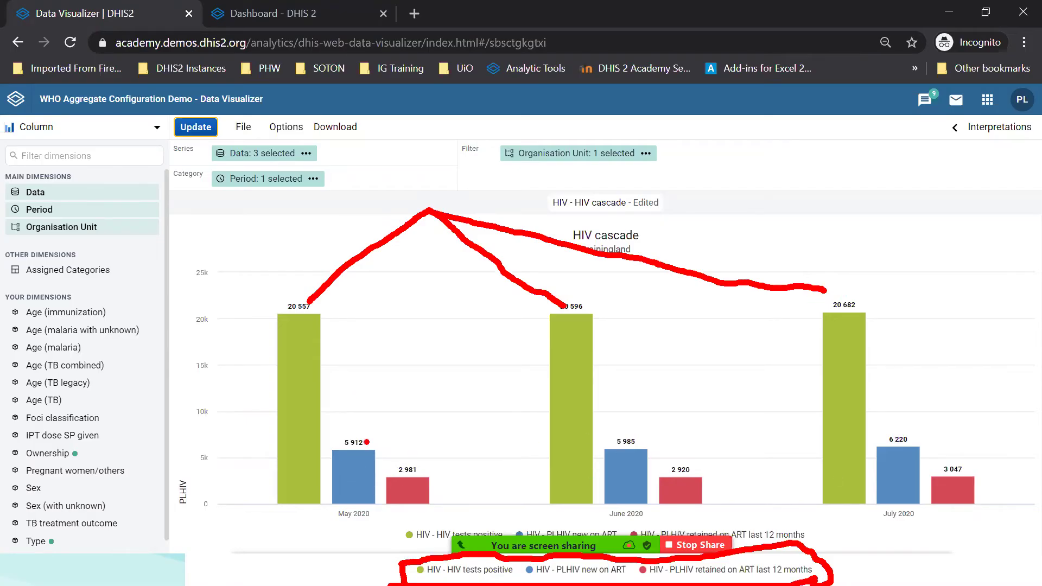
{"action": "mouse_move", "coordinate": [363, 444]}
{"action": "left_mouse_down"}
{"action": "mouse_move", "coordinate": [425, 333]}
{"action": "mouse_move", "coordinate": [662, 451]}
{"action": "left_mouse_up"}
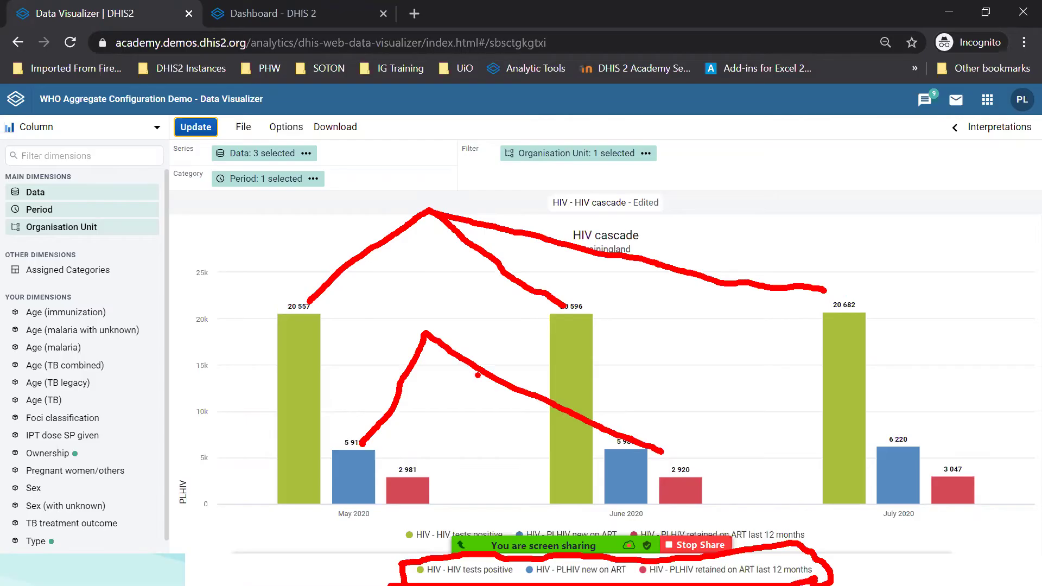
{"action": "mouse_move", "coordinate": [424, 330]}
{"action": "left_mouse_down"}
{"action": "mouse_move", "coordinate": [687, 401]}
{"action": "mouse_move", "coordinate": [884, 439]}
{"action": "left_mouse_up"}
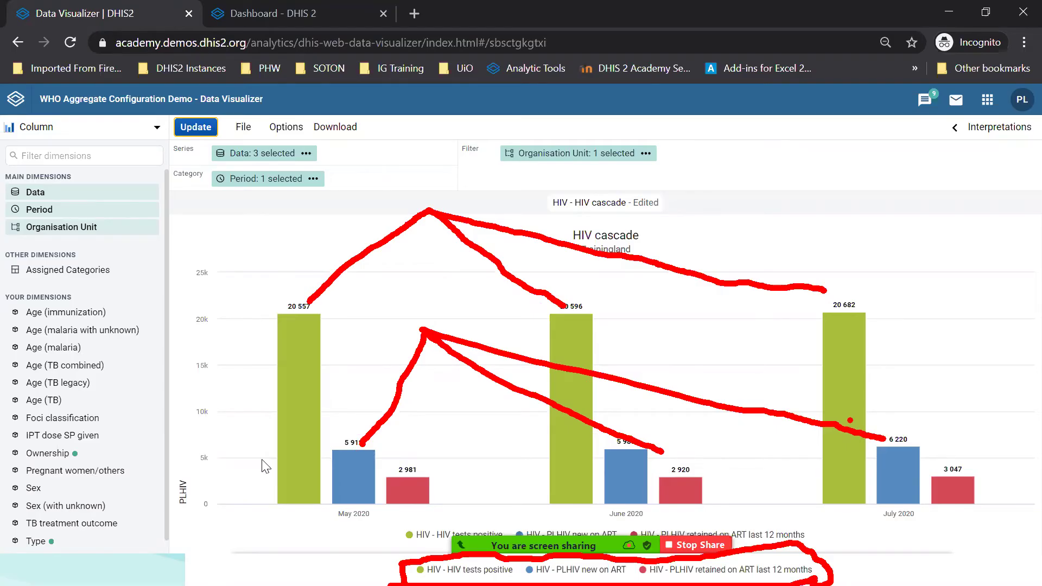
{"action": "key", "text": "alt+Tab"}
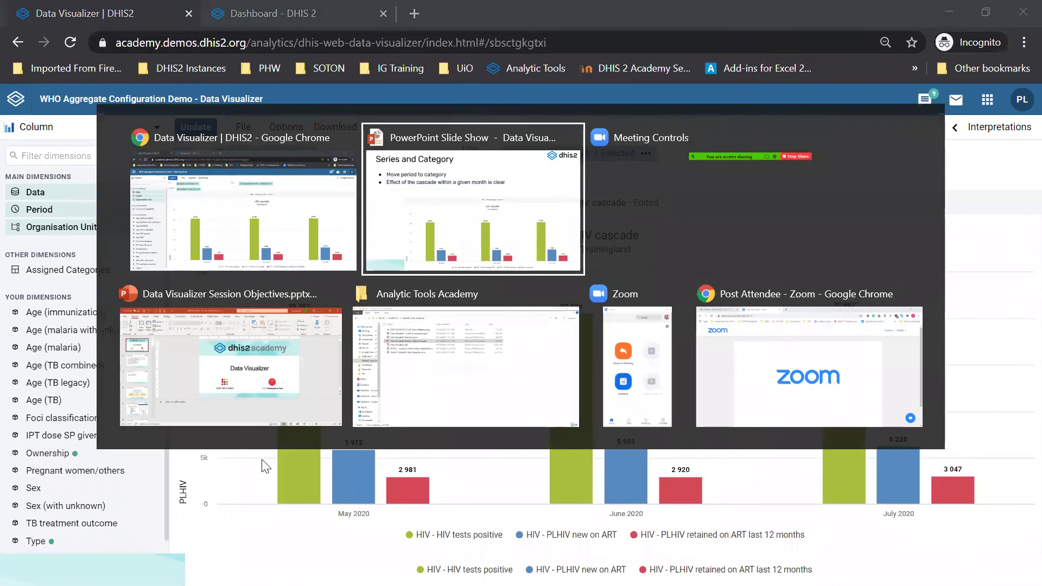
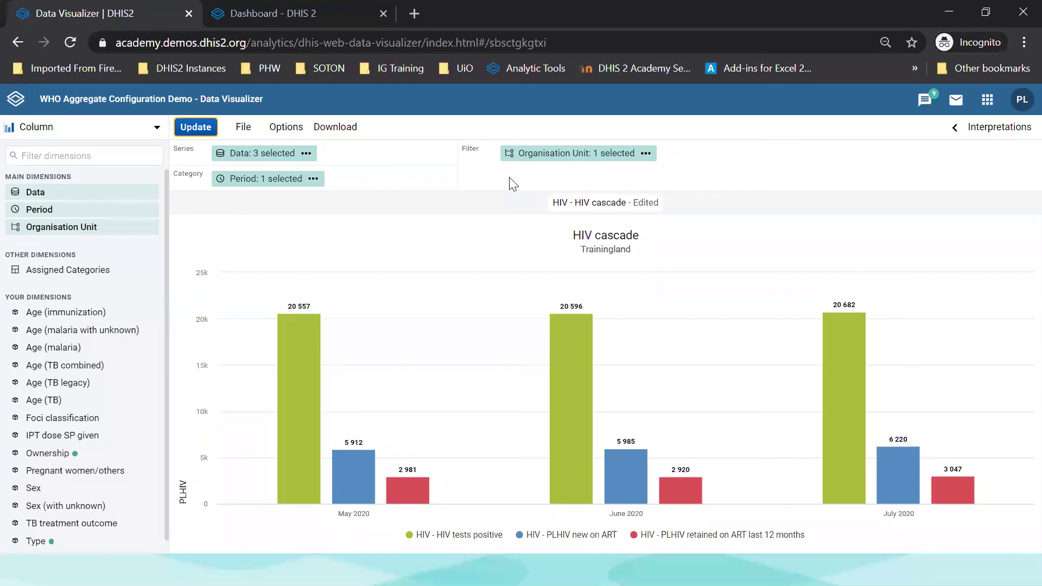
Move Data back to Category and Period back to Series, and update the chart
{"action": "left_click_drag", "start_coordinate": [232, 159], "coordinate": [230, 174]}
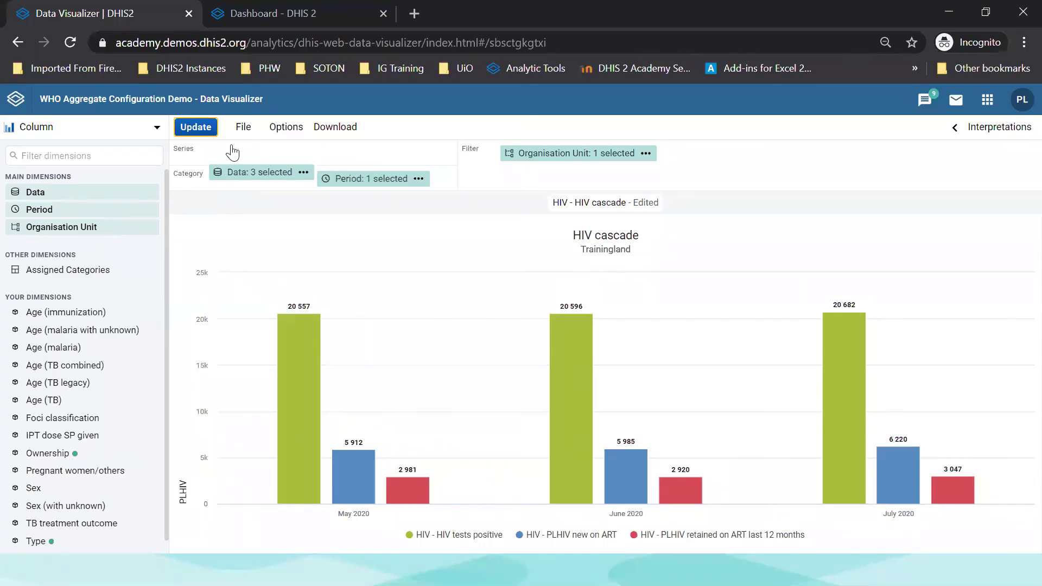
{"action": "left_click", "coordinate": [195, 128]}
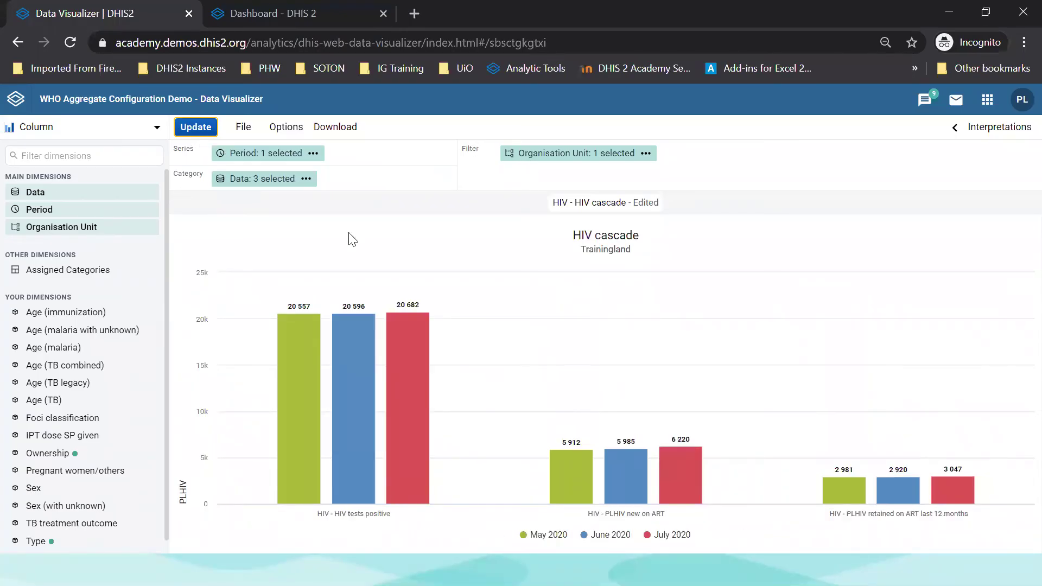
Try a layout with Organisation Unit in Category and Data in Filter, and restore the previous arrangement
{"action": "left_click_drag", "start_coordinate": [529, 155], "coordinate": [322, 162]}
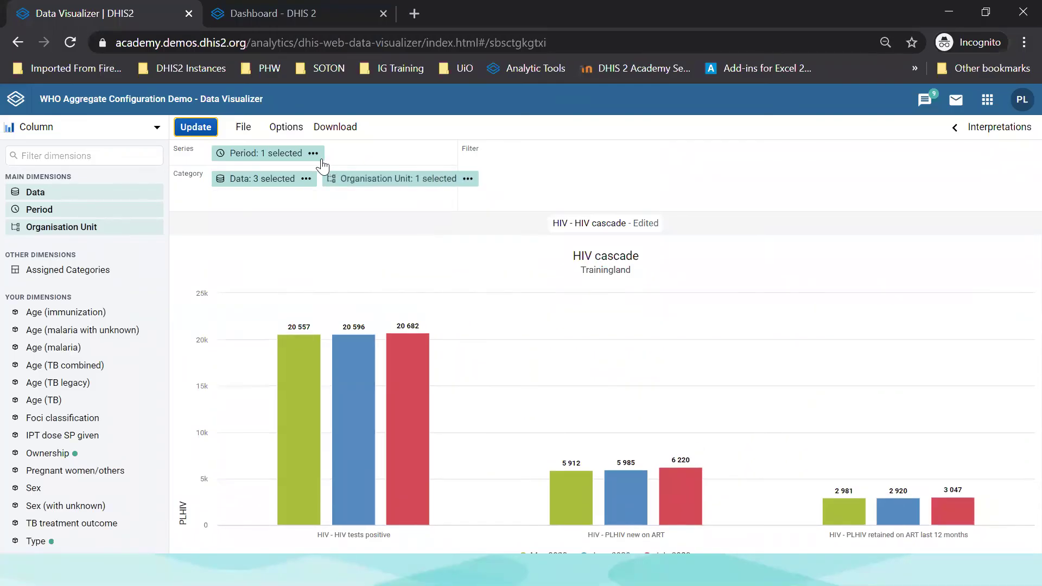
{"action": "left_click", "coordinate": [191, 128]}
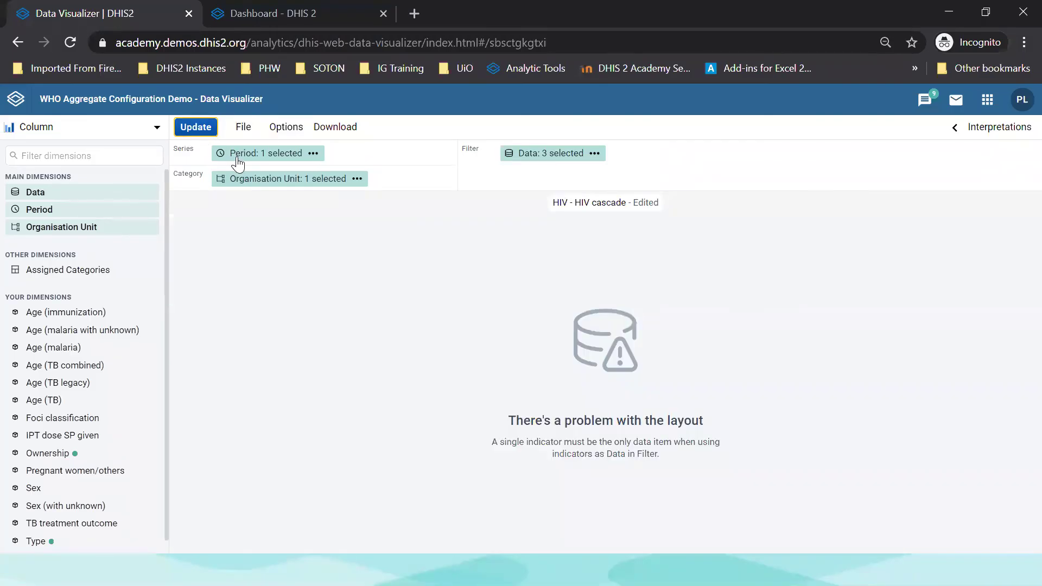
{"action": "left_click_drag", "start_coordinate": [326, 180], "coordinate": [244, 178]}
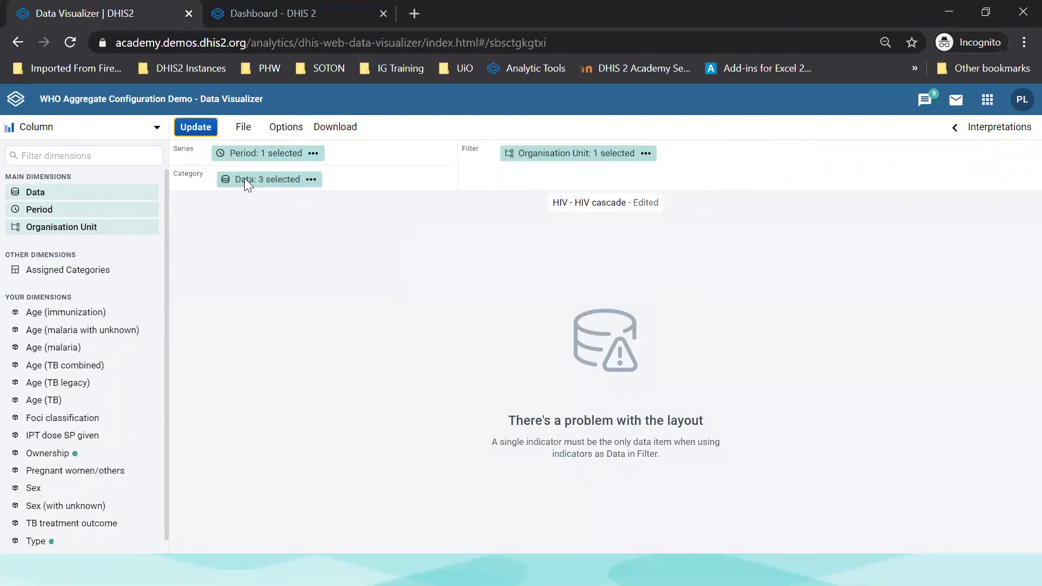
{"action": "left_click", "coordinate": [193, 128]}
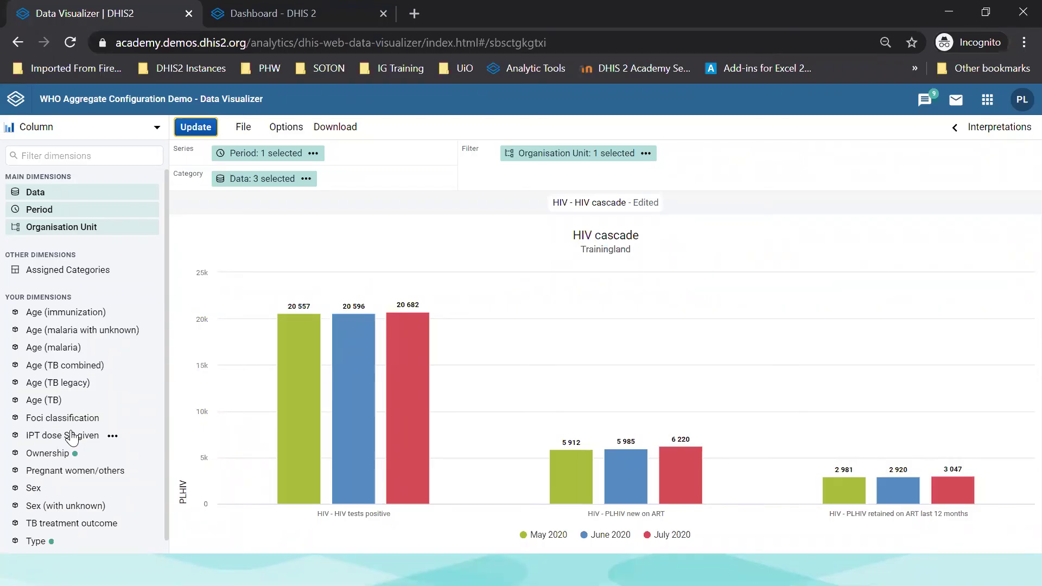
Review the available file commands and circle the Edited mark beside the visualization's name with the red annotation pen
{"action": "left_click", "coordinate": [246, 130]}
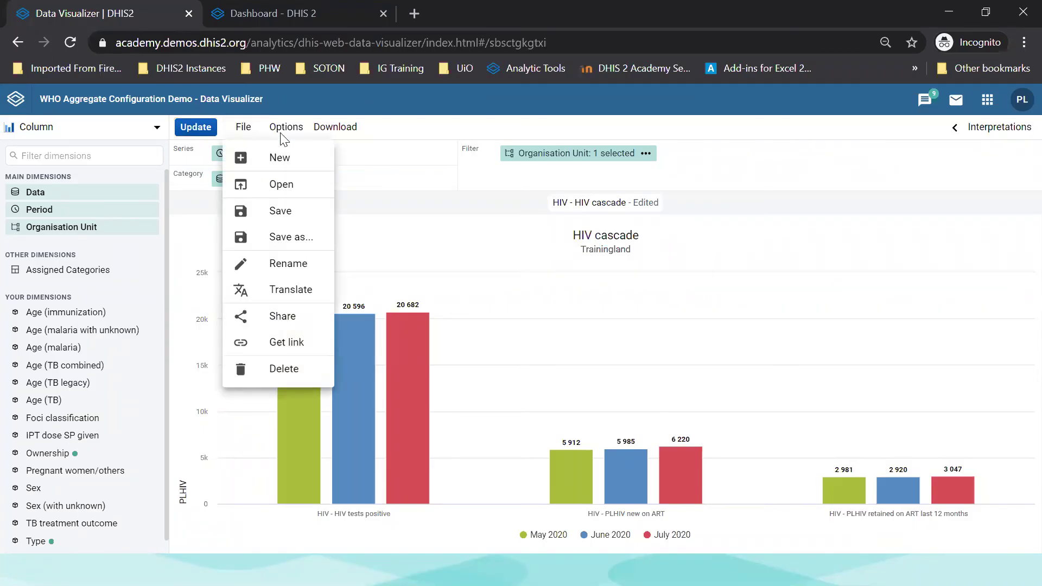
{"action": "left_click", "coordinate": [503, 217]}
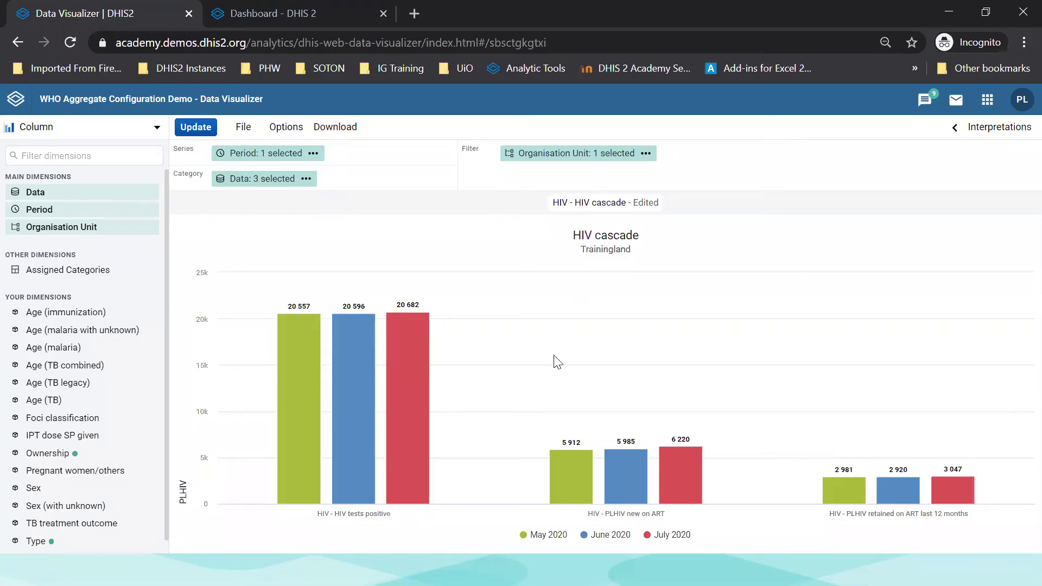
{"action": "mouse_move", "coordinate": [456, 343]}
{"action": "mouse_move", "coordinate": [660, 209]}
{"action": "left_mouse_down"}
{"action": "mouse_move", "coordinate": [684, 217]}
{"action": "mouse_move", "coordinate": [685, 202]}
{"action": "mouse_move", "coordinate": [636, 182]}
{"action": "mouse_move", "coordinate": [630, 210]}
{"action": "mouse_move", "coordinate": [656, 223]}
{"action": "mouse_move", "coordinate": [669, 202]}
{"action": "left_mouse_up"}
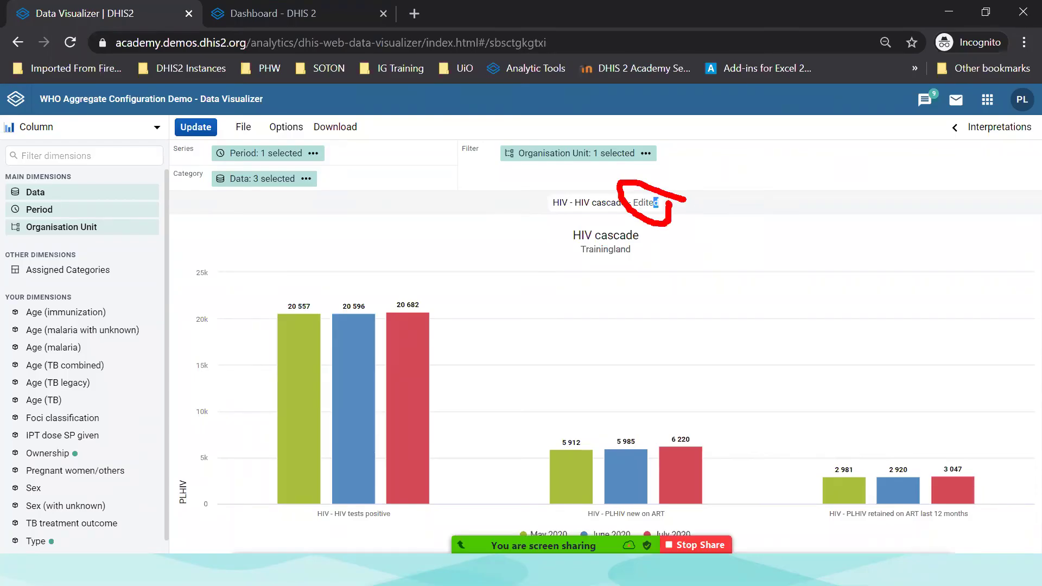
{"action": "left_click", "coordinate": [698, 234]}
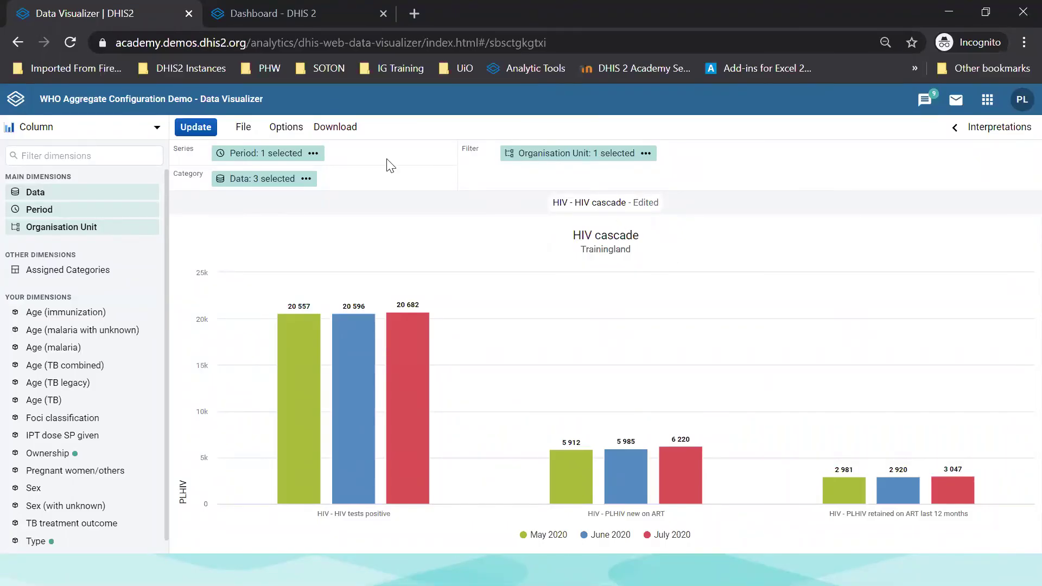
Save the edited chart as a new visualization named PL- HIV - HIV cascade
{"action": "left_click", "coordinate": [254, 134]}
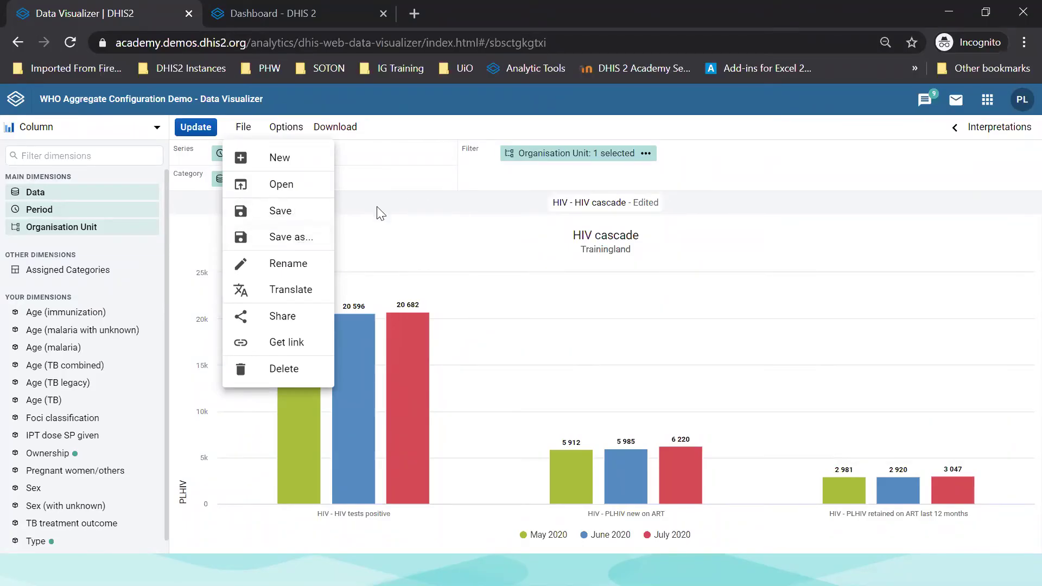
{"action": "left_click", "coordinate": [296, 239]}
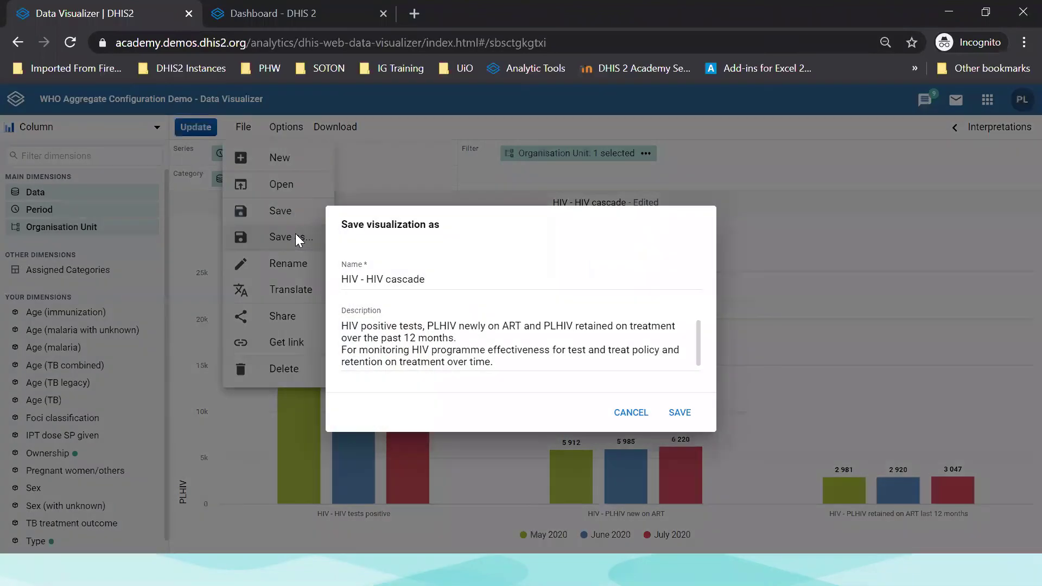
{"action": "left_click", "coordinate": [451, 274]}
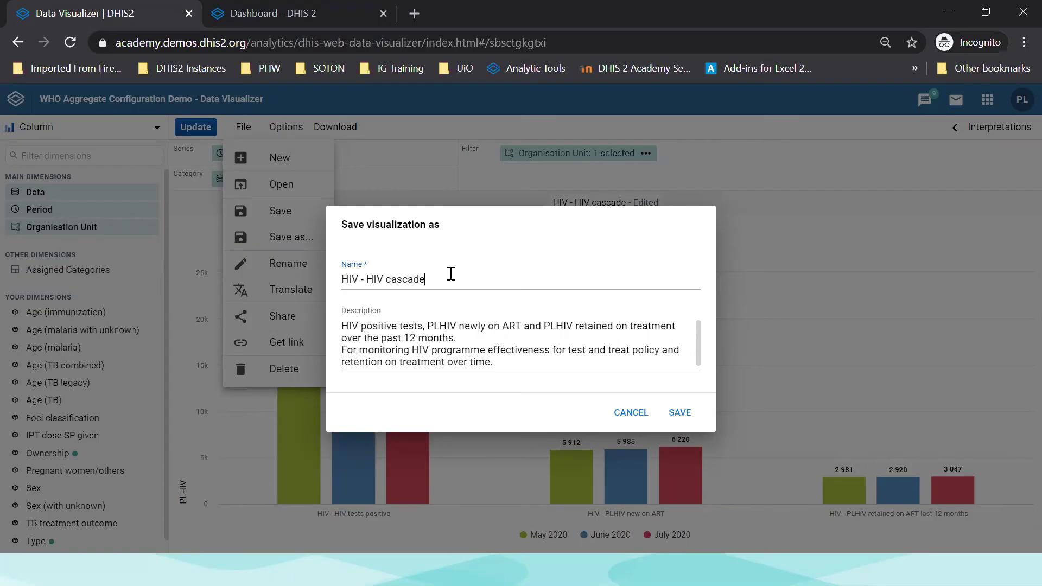
{"action": "type", "text": "PL"}
{"action": "key", "text": "BackSpace"}
{"action": "key", "text": "BackSpace"}
{"action": "key", "text": "BackSpace"}
{"action": "key", "text": "Home"}
{"action": "type", "text": "PL-"}
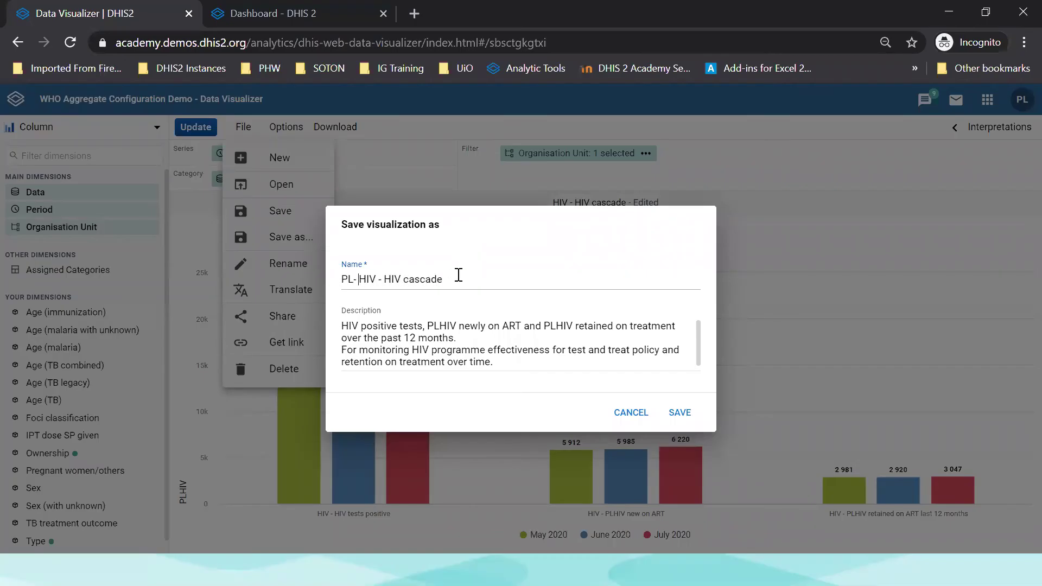
{"action": "left_click", "coordinate": [685, 415]}
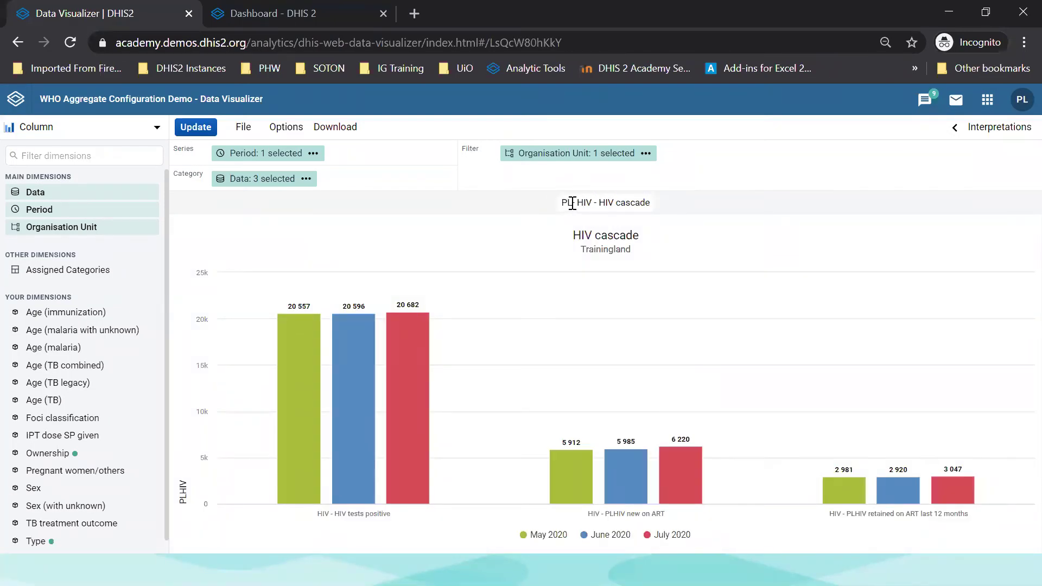
Review the saved visualizations filtered by the search term casc, and close the list without opening any
{"action": "left_click", "coordinate": [240, 128]}
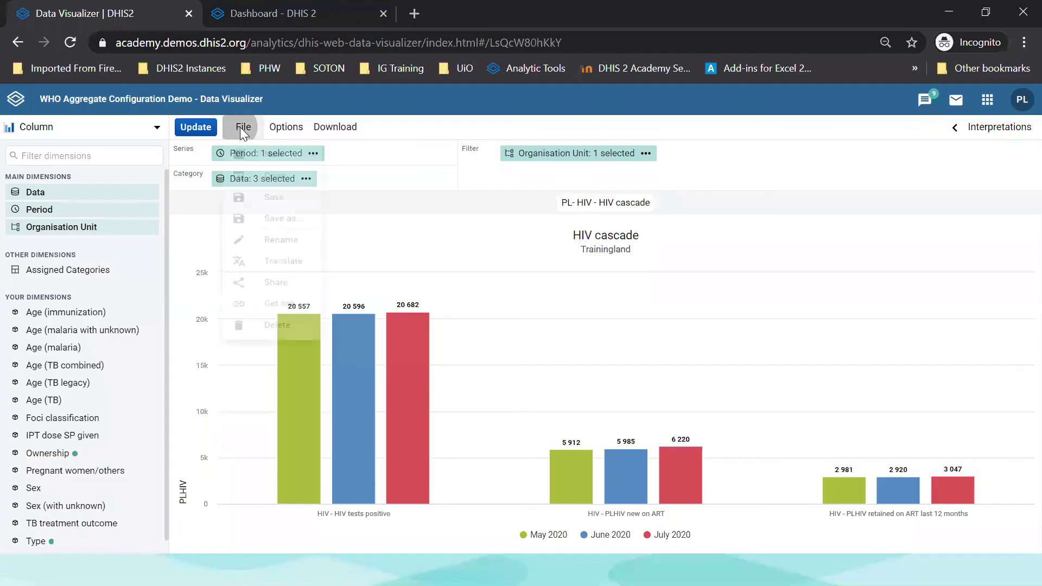
{"action": "left_click", "coordinate": [274, 185]}
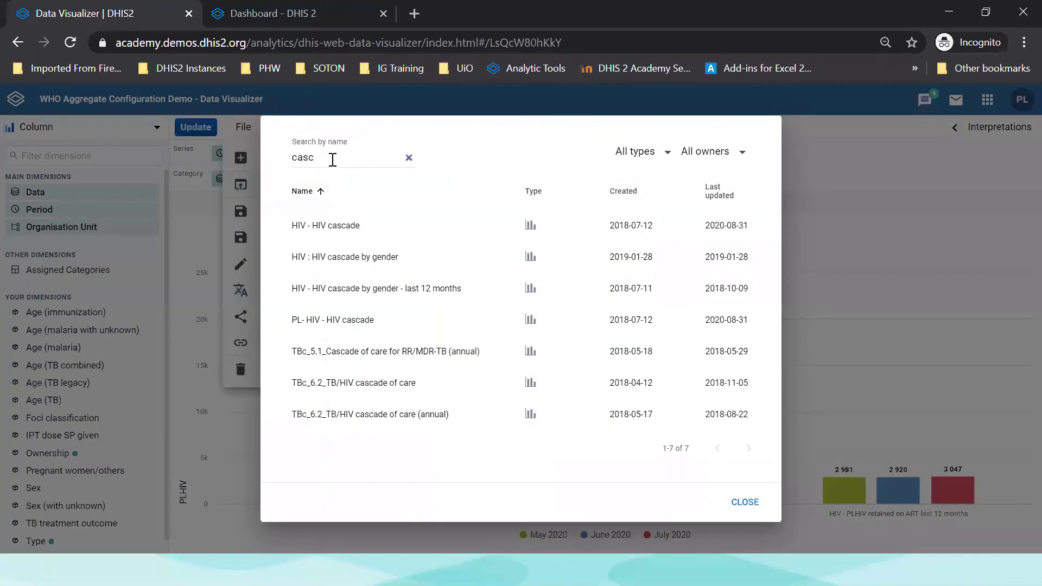
{"action": "left_click", "coordinate": [334, 163]}
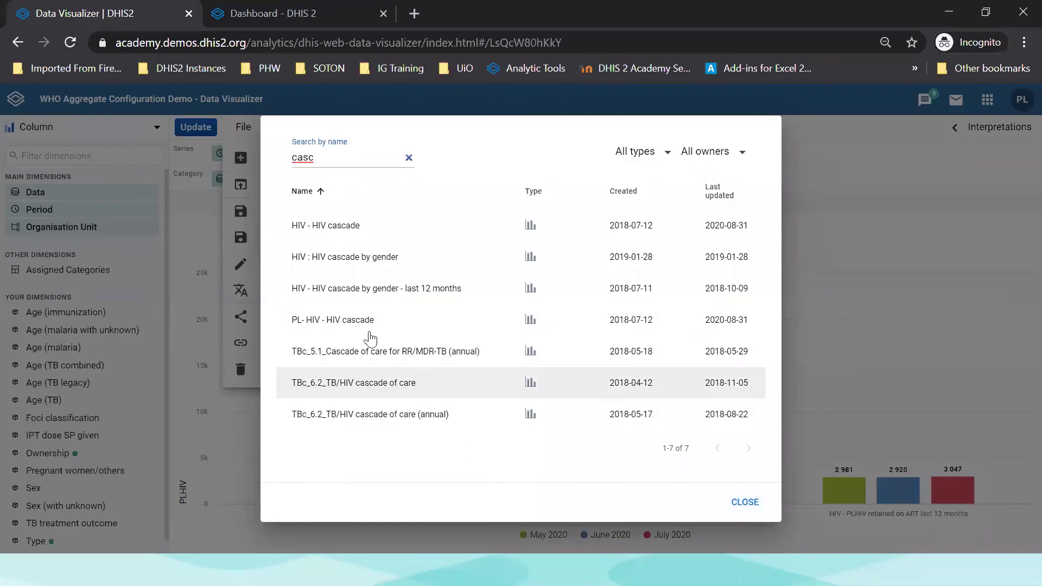
{"action": "left_click", "coordinate": [745, 502]}
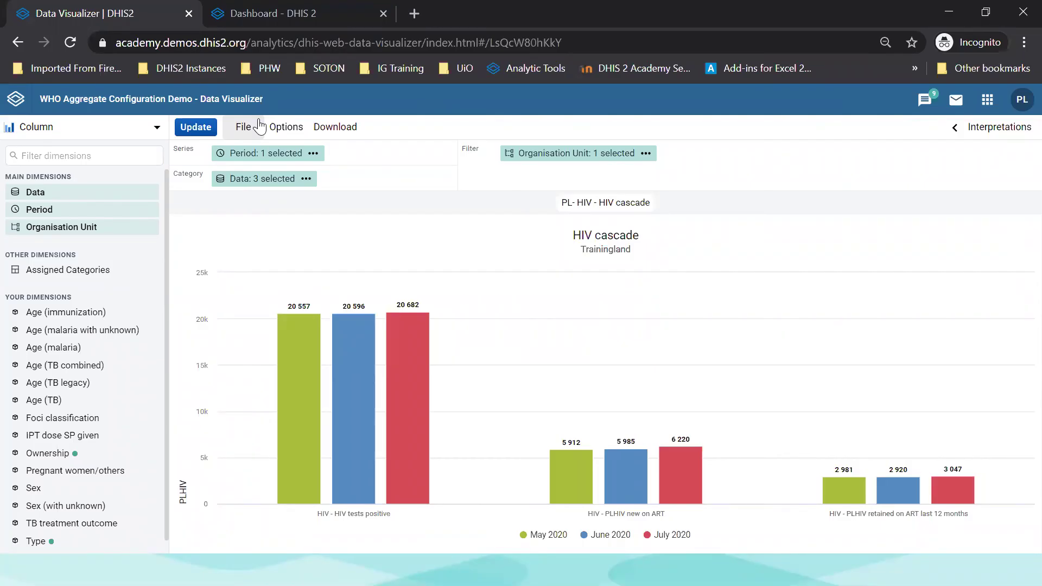
{"action": "key", "text": "alt+Tab"}
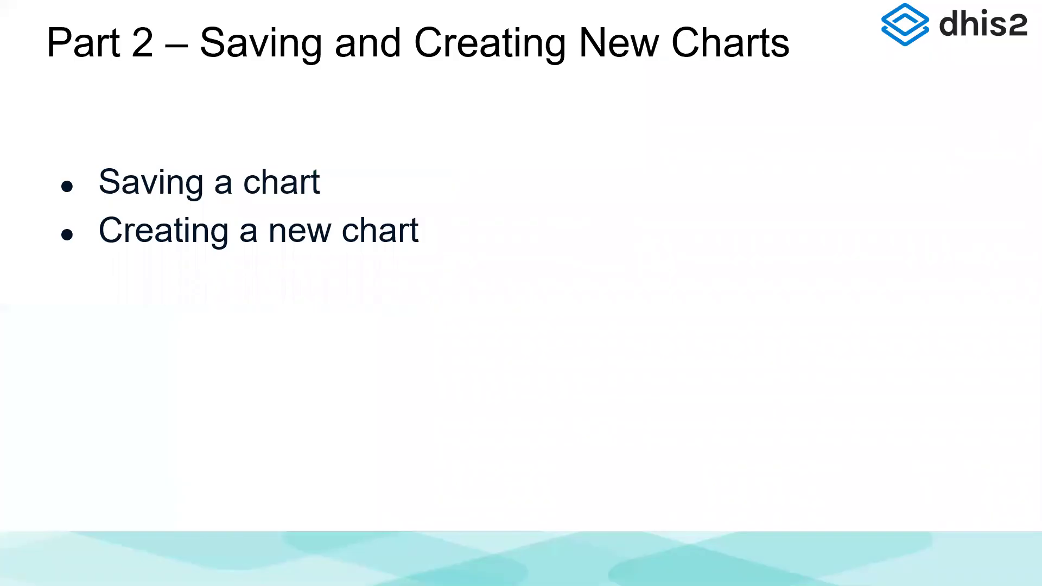
{"action": "key", "text": "Right"}
{"action": "key", "text": "Right"}
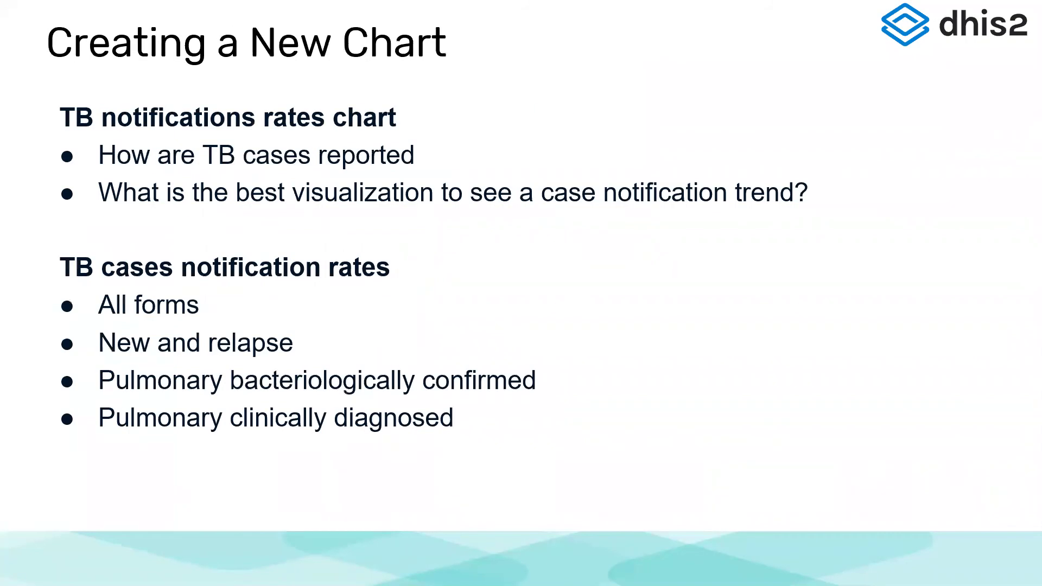
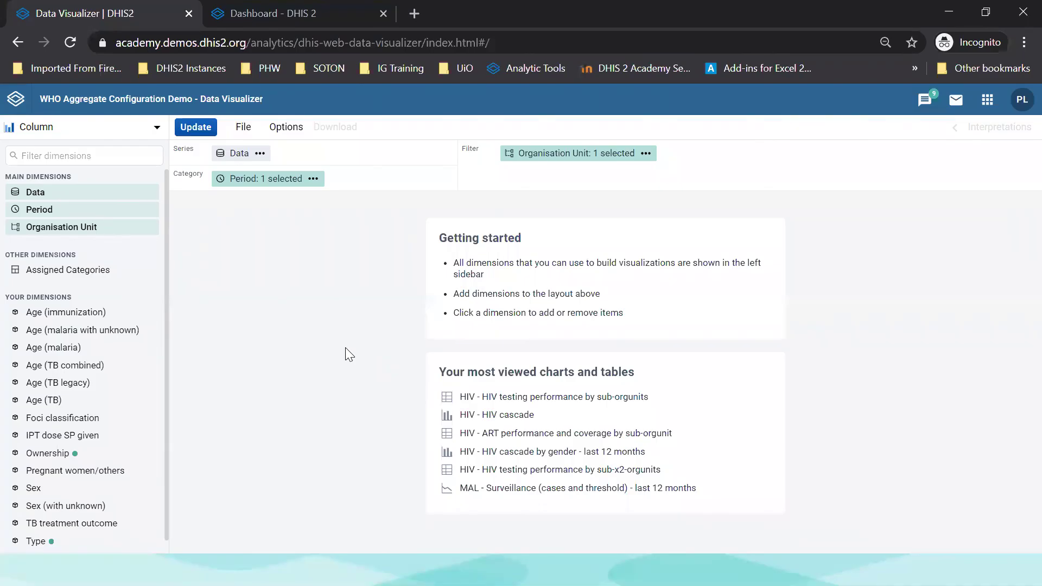
Set the new visualization's chart type to Line
{"action": "left_click", "coordinate": [126, 136]}
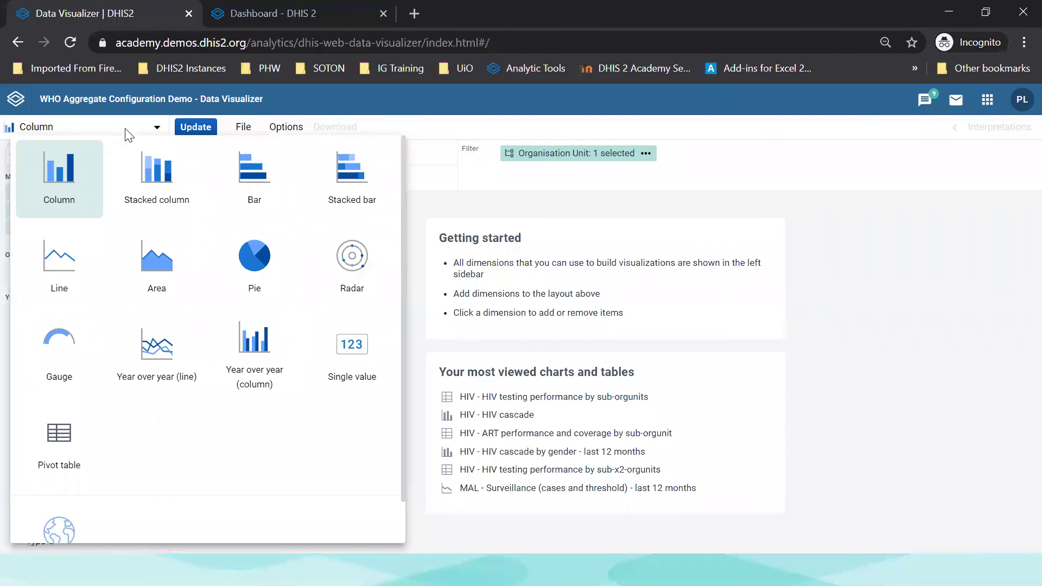
{"action": "left_click", "coordinate": [75, 272]}
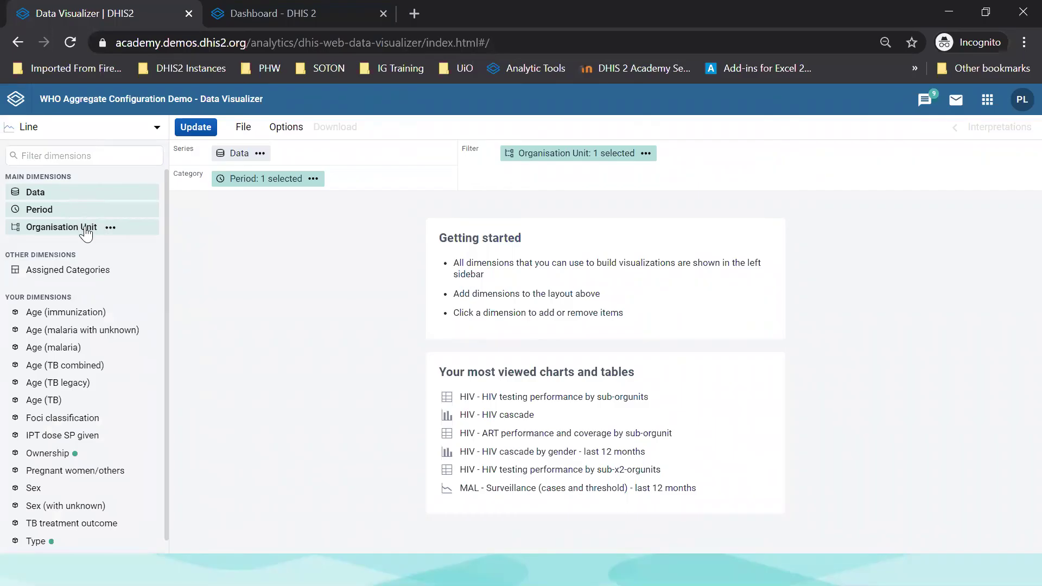
Filter the Data dimension's available indicators to the TB group and the search term notification
{"action": "left_click", "coordinate": [38, 194]}
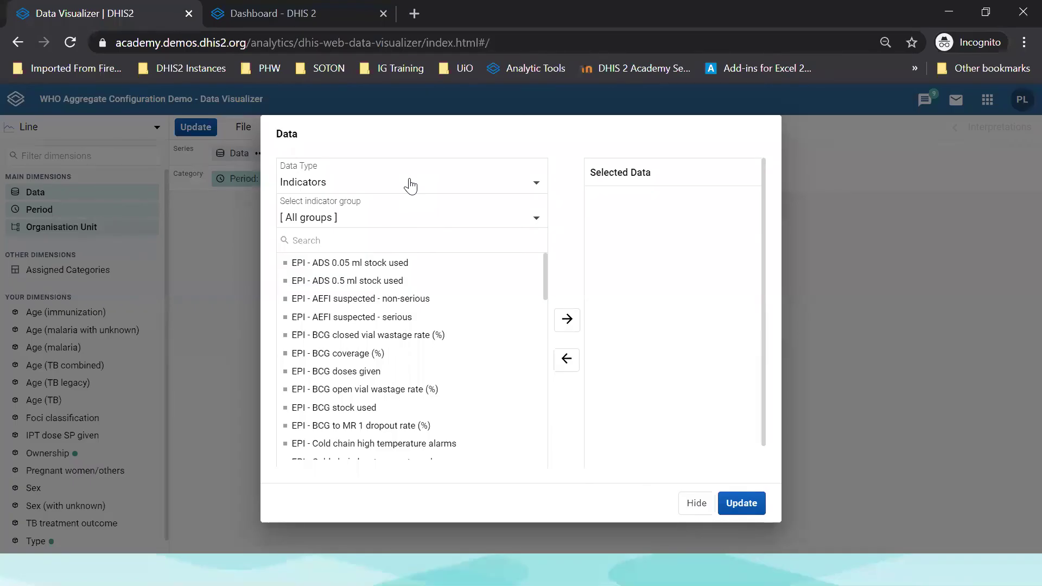
{"action": "left_click", "coordinate": [402, 219]}
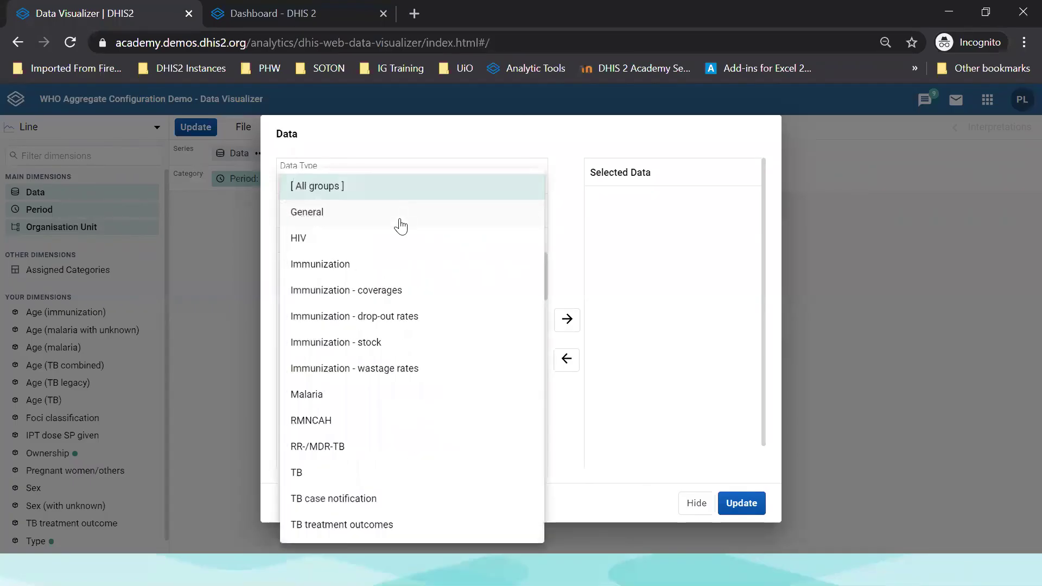
{"action": "left_click", "coordinate": [318, 478]}
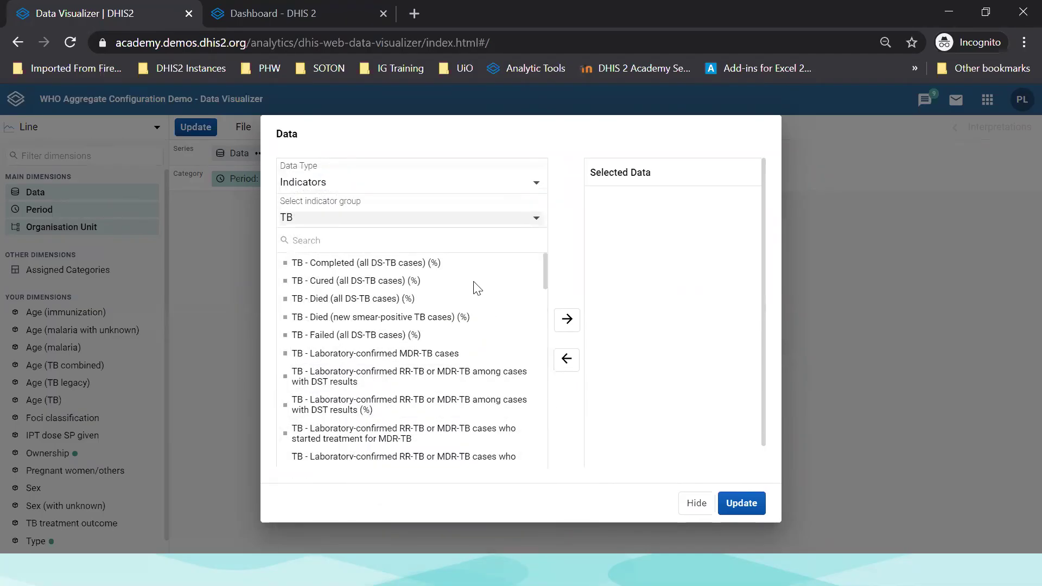
{"action": "left_click", "coordinate": [356, 239]}
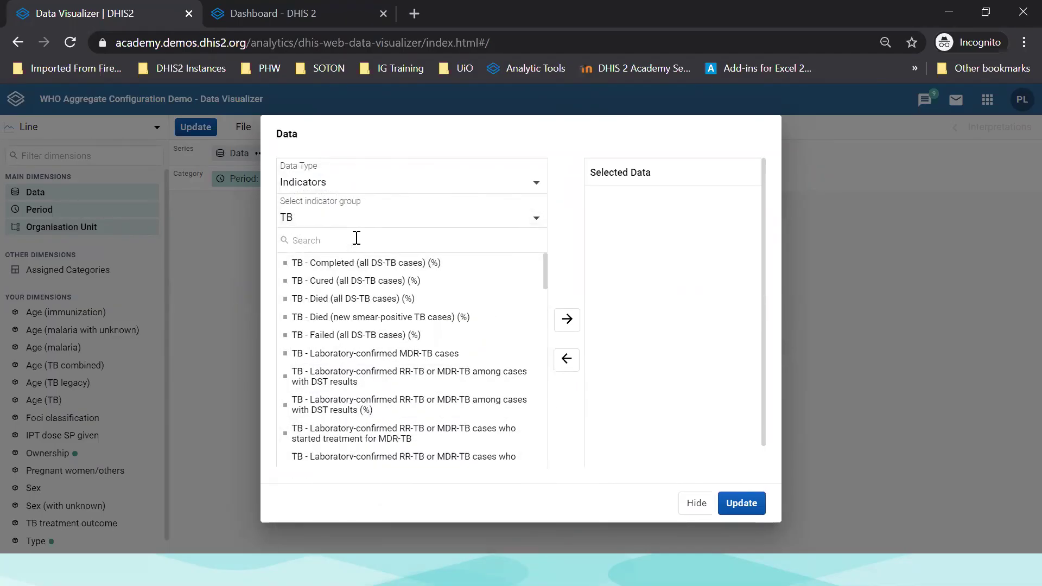
{"action": "type", "text": "no"}
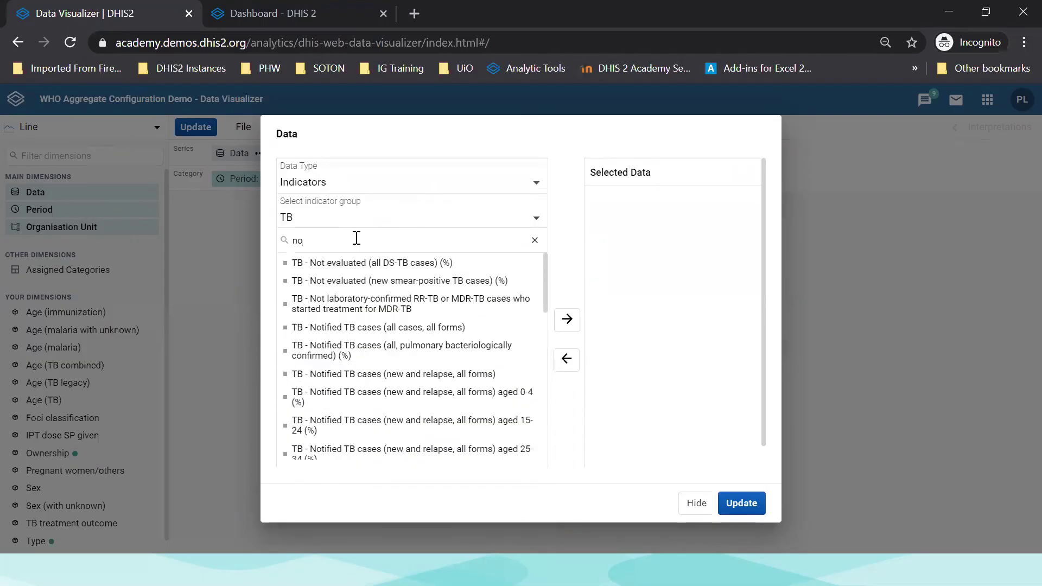
{"action": "type", "text": "tifi"}
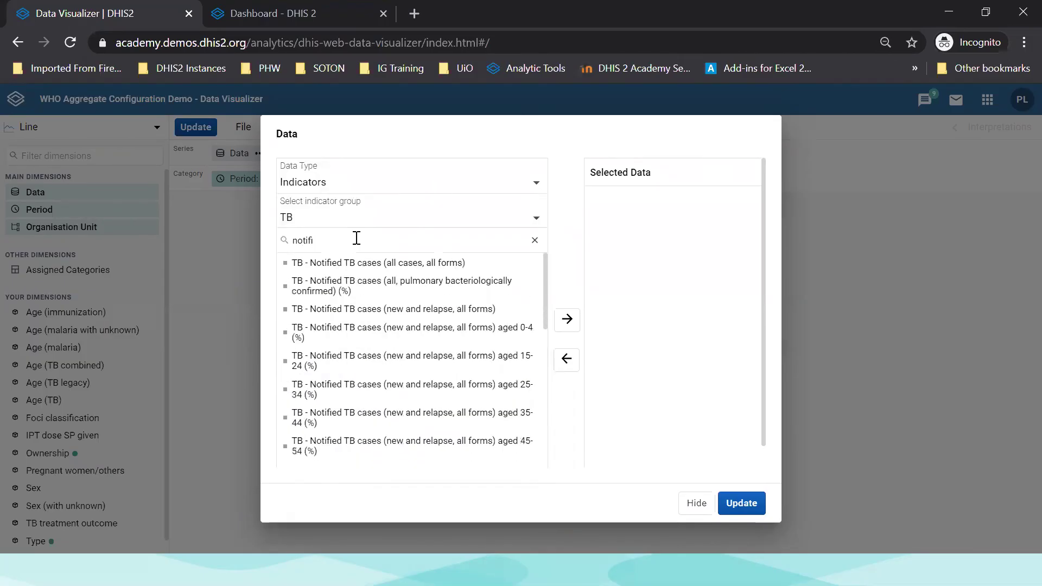
{"action": "type", "text": "cation"}
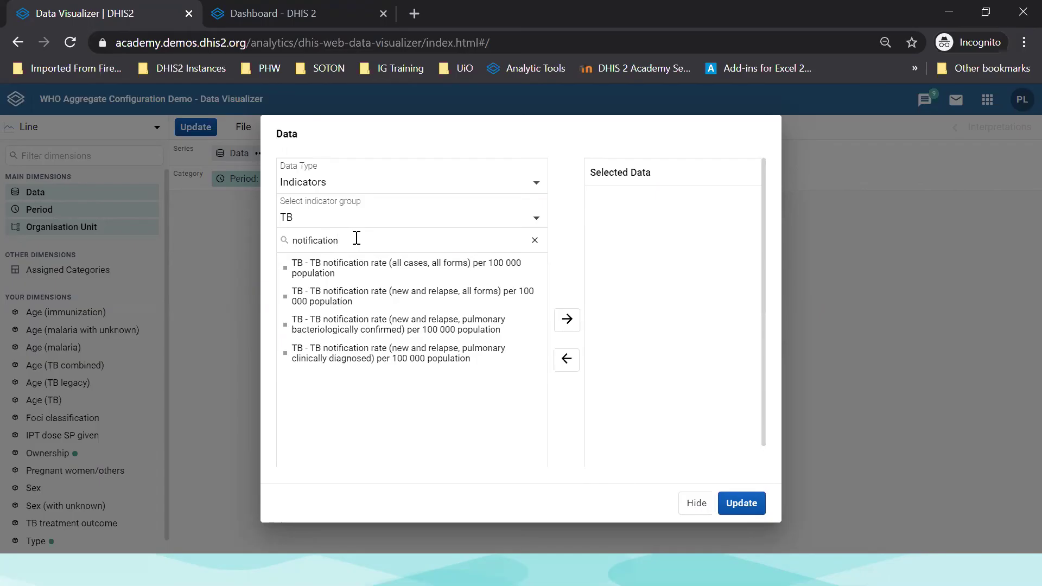
Add all four TB notification rate indicators per 100 000 population to the selected data and hide the Data dialog
{"action": "left_click", "coordinate": [365, 281]}
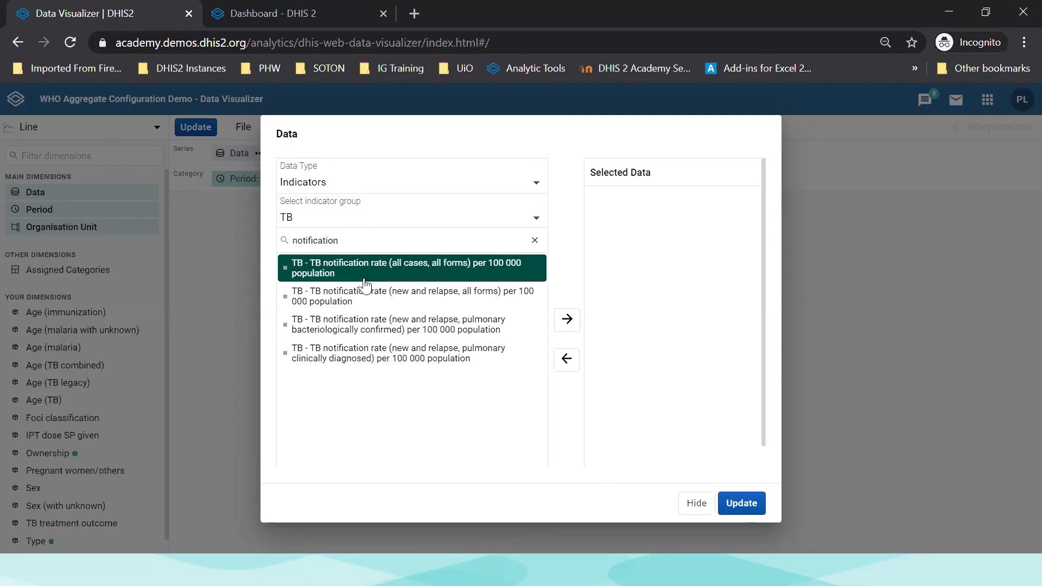
{"action": "left_click", "coordinate": [361, 299], "text": "ctrl"}
{"action": "left_click", "coordinate": [350, 330], "text": "ctrl"}
{"action": "left_click", "coordinate": [351, 353], "text": "ctrl"}
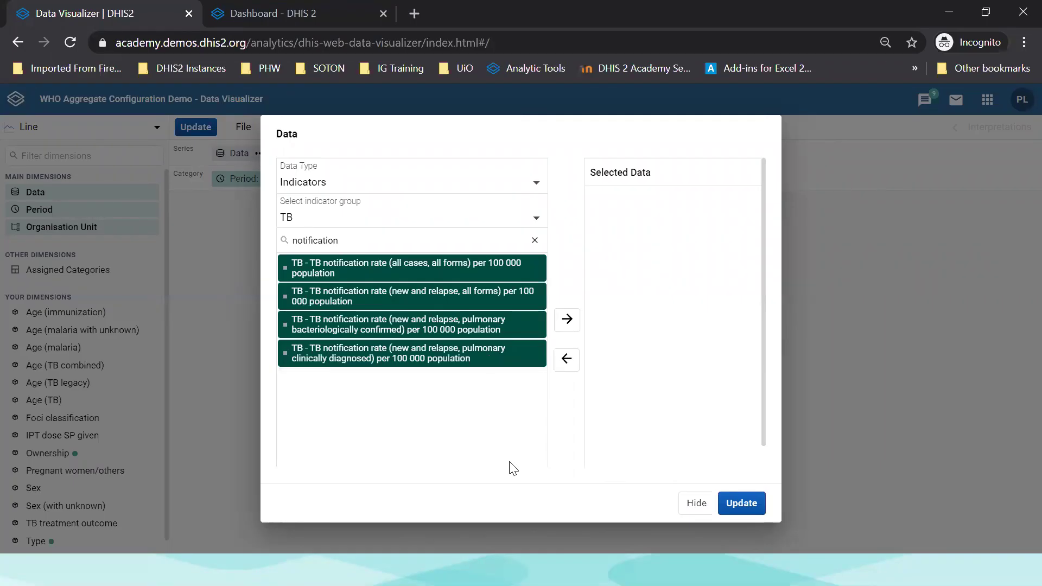
{"action": "left_click", "coordinate": [567, 320]}
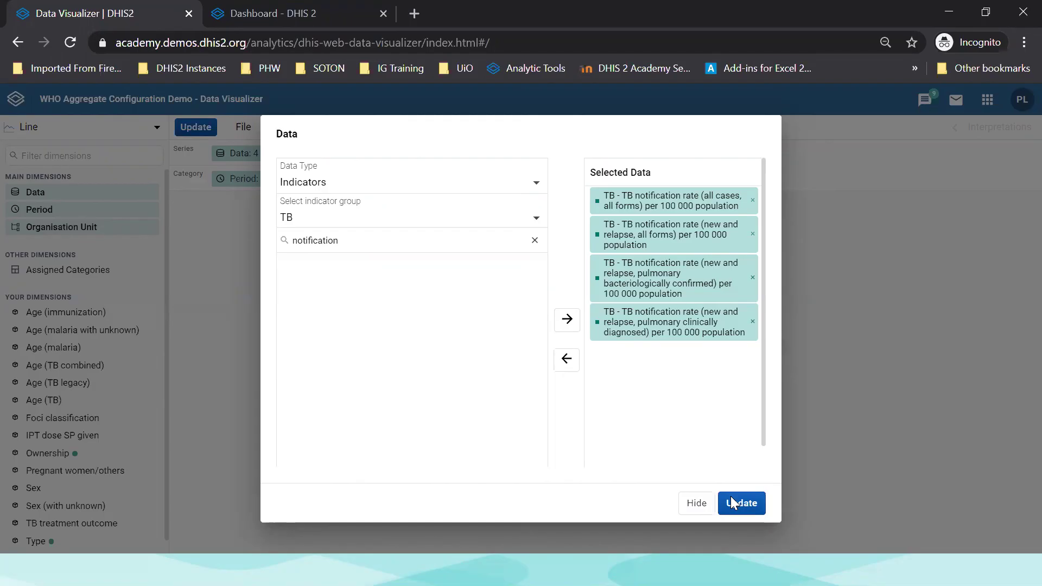
{"action": "left_click", "coordinate": [696, 504]}
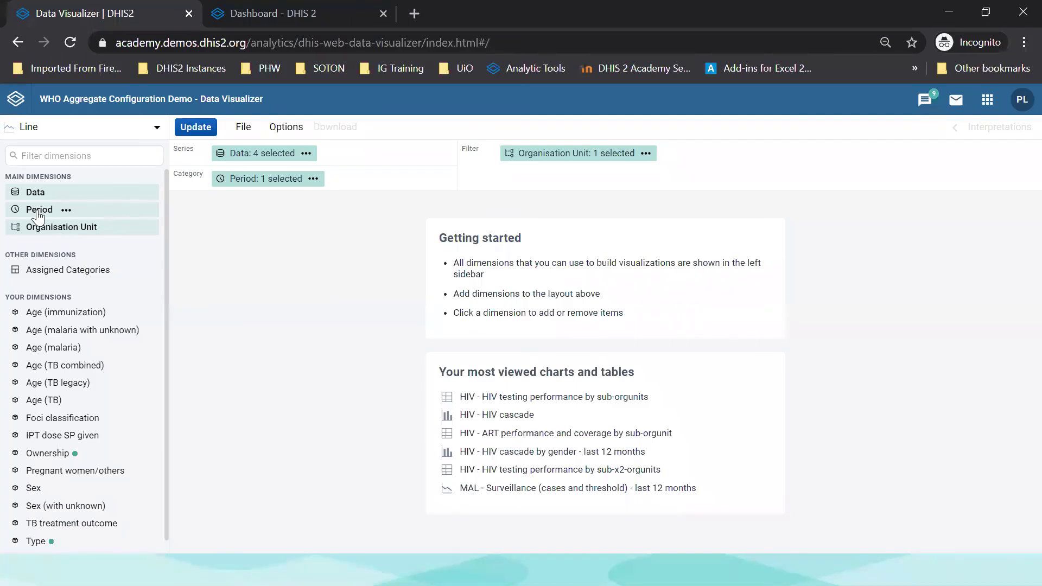
Set the Period dimension to offer fixed quarterly periods for 2017, and remove Last 12 months from the selection
{"action": "left_click", "coordinate": [38, 213]}
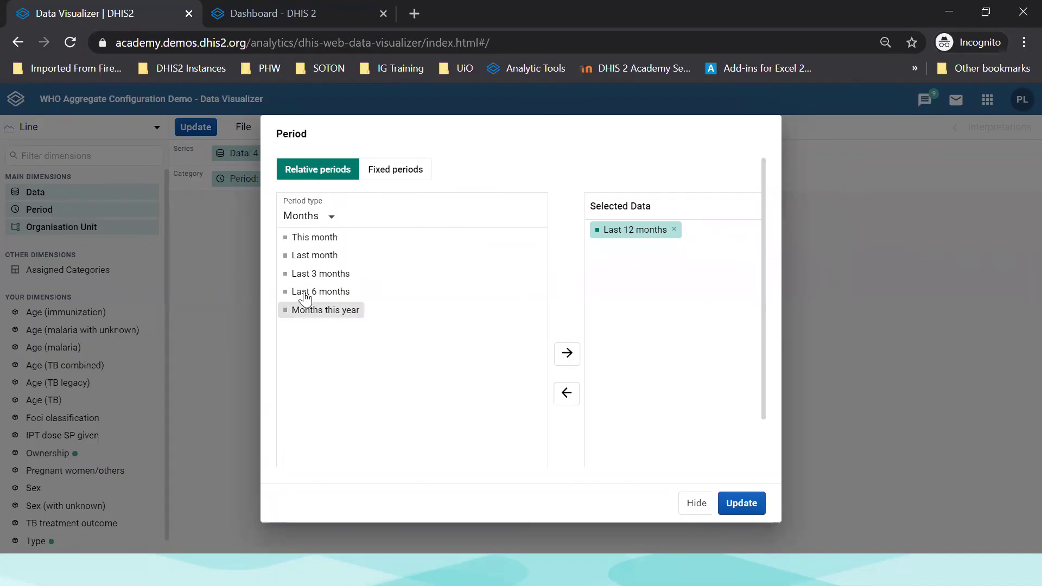
{"action": "left_click", "coordinate": [409, 176]}
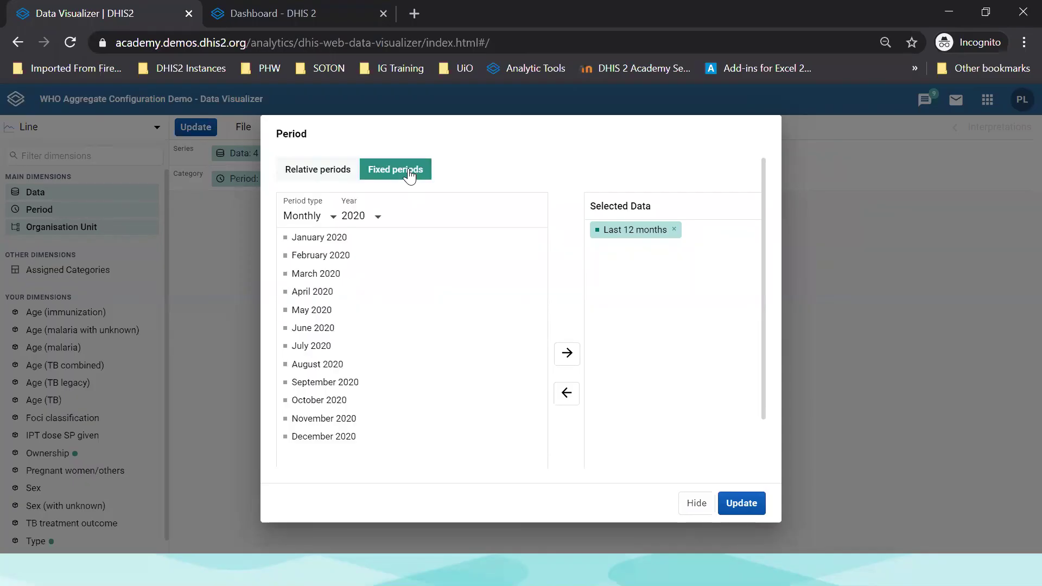
{"action": "left_click", "coordinate": [318, 222]}
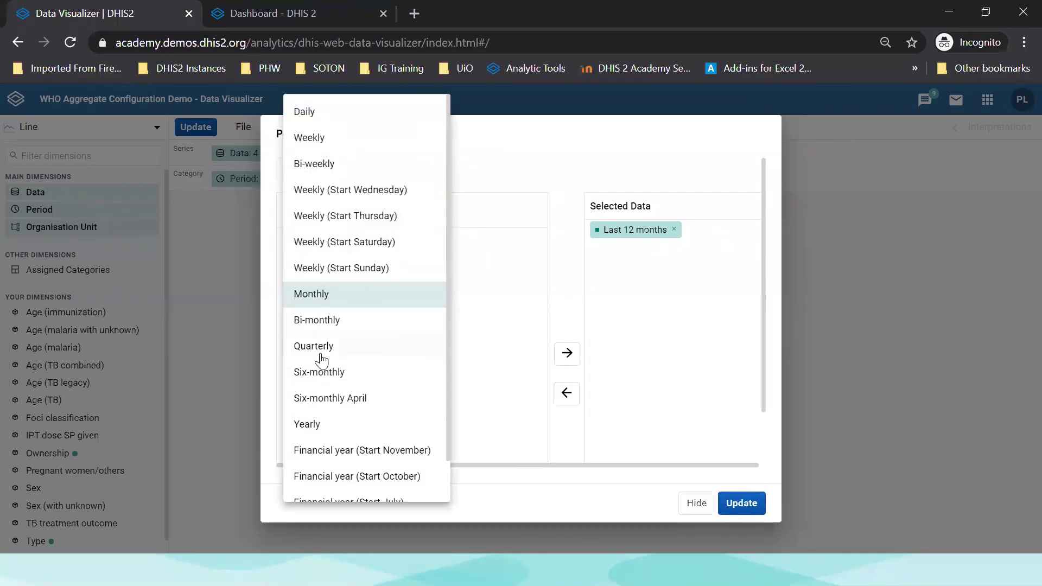
{"action": "left_click", "coordinate": [321, 353]}
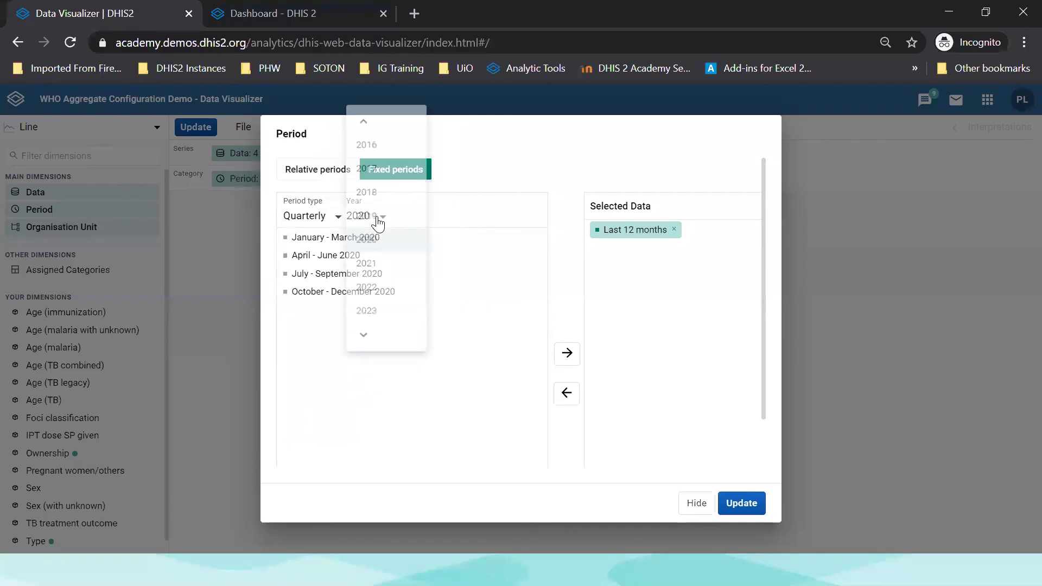
{"action": "left_click", "coordinate": [379, 222]}
{"action": "left_click", "coordinate": [367, 164]}
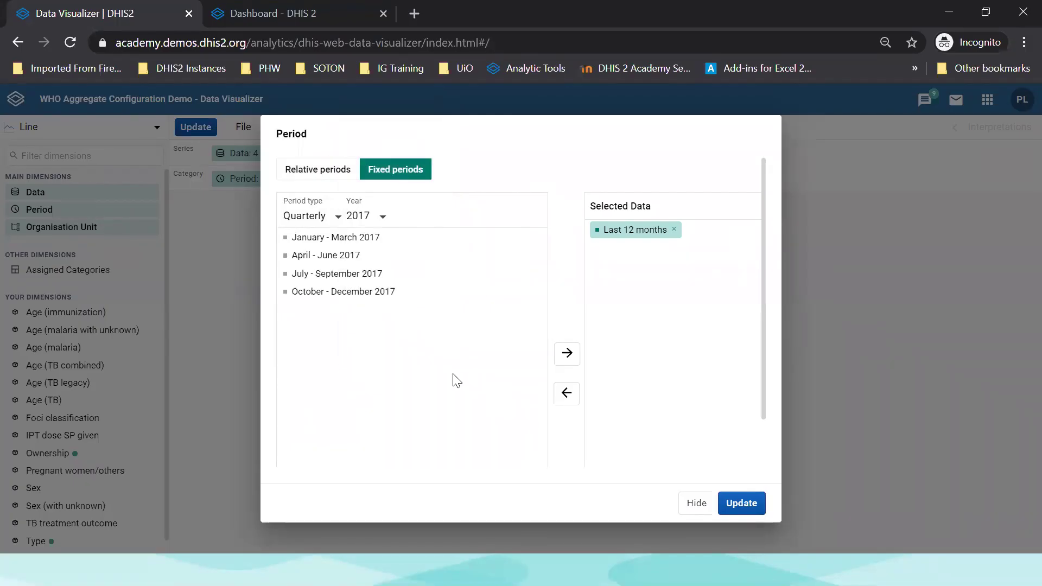
{"action": "double_click", "coordinate": [673, 229]}
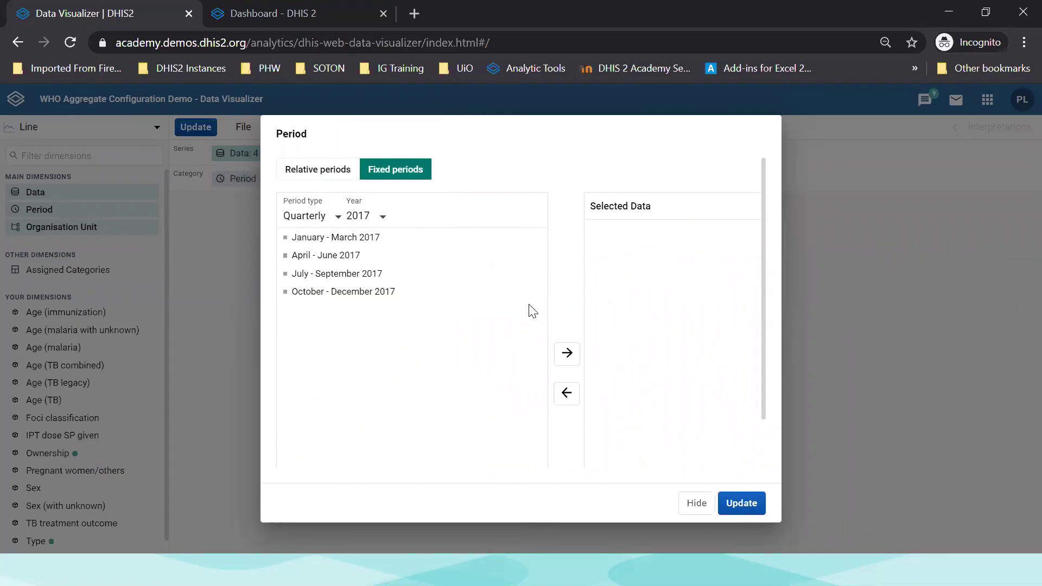
Add all four quarters of 2017 to the selected periods
{"action": "left_click", "coordinate": [364, 240]}
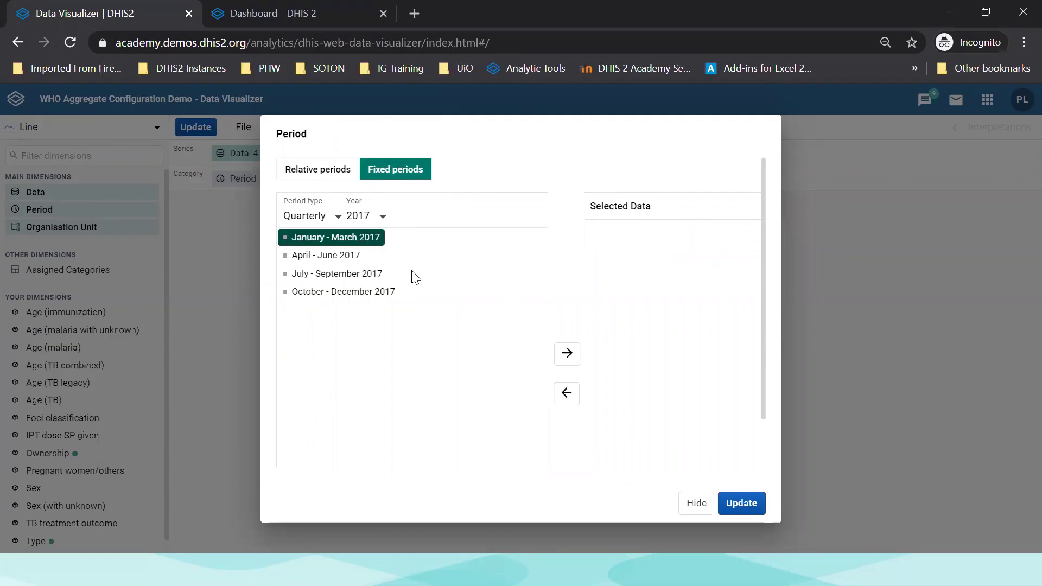
{"action": "left_click", "coordinate": [380, 298], "text": "shift"}
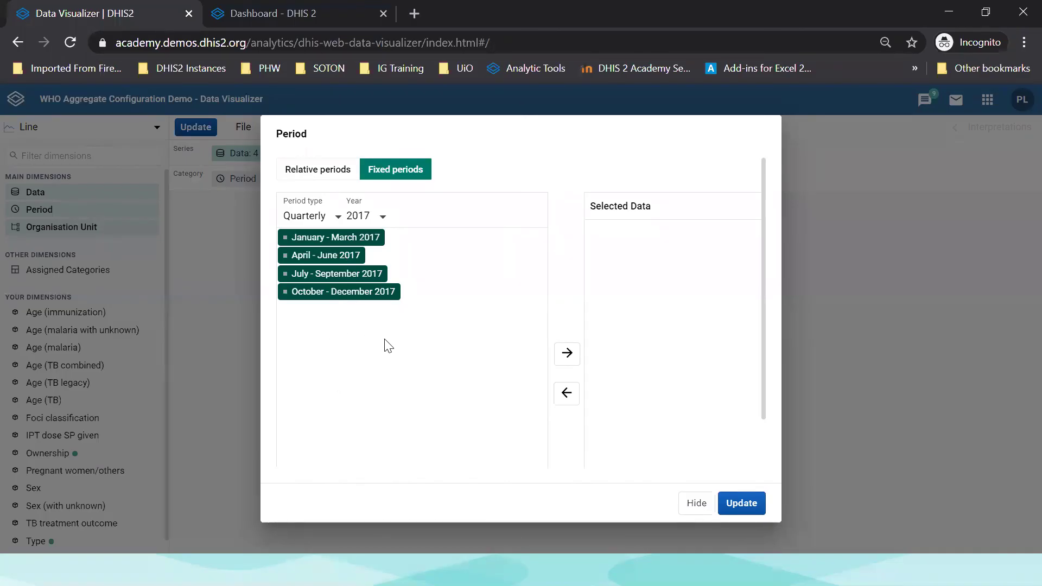
{"action": "left_click", "coordinate": [567, 353]}
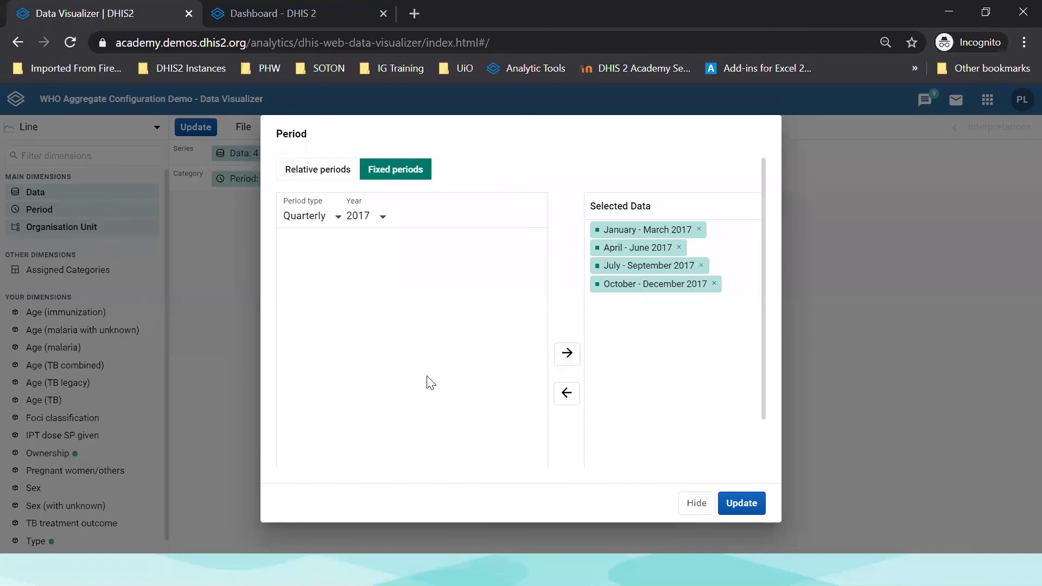
Set the period year to 2018 and add all four of its quarters to the selection
{"action": "left_click", "coordinate": [375, 217]}
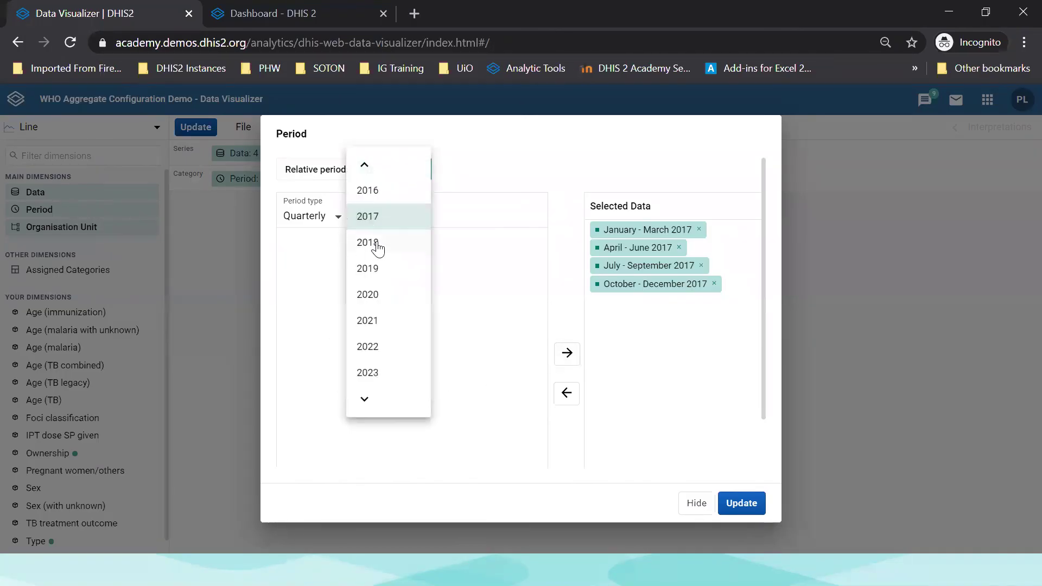
{"action": "left_click", "coordinate": [374, 243]}
{"action": "left_click", "coordinate": [369, 237]}
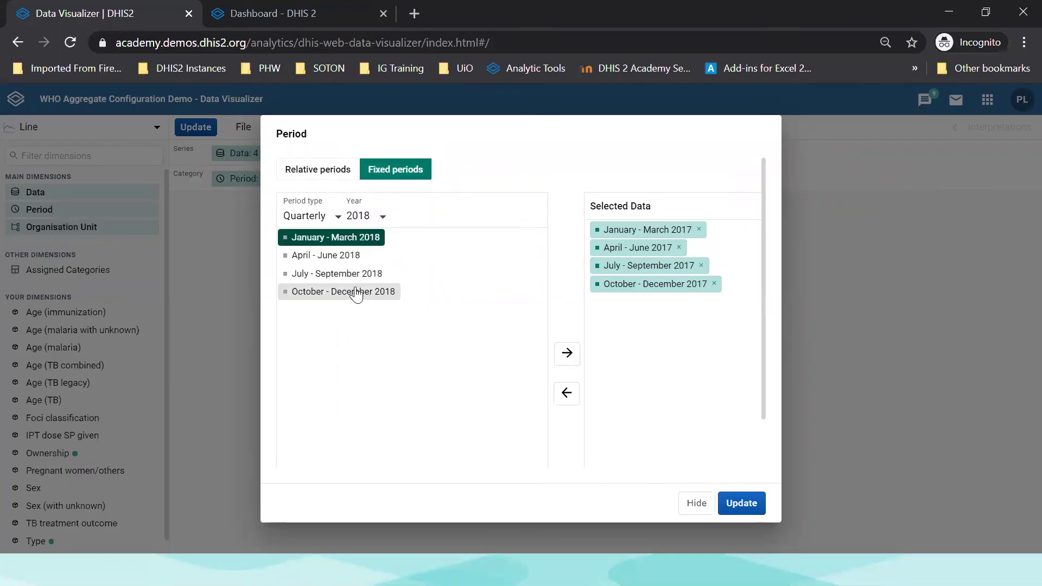
{"action": "left_click", "coordinate": [380, 292], "text": "shift"}
{"action": "left_click", "coordinate": [567, 353]}
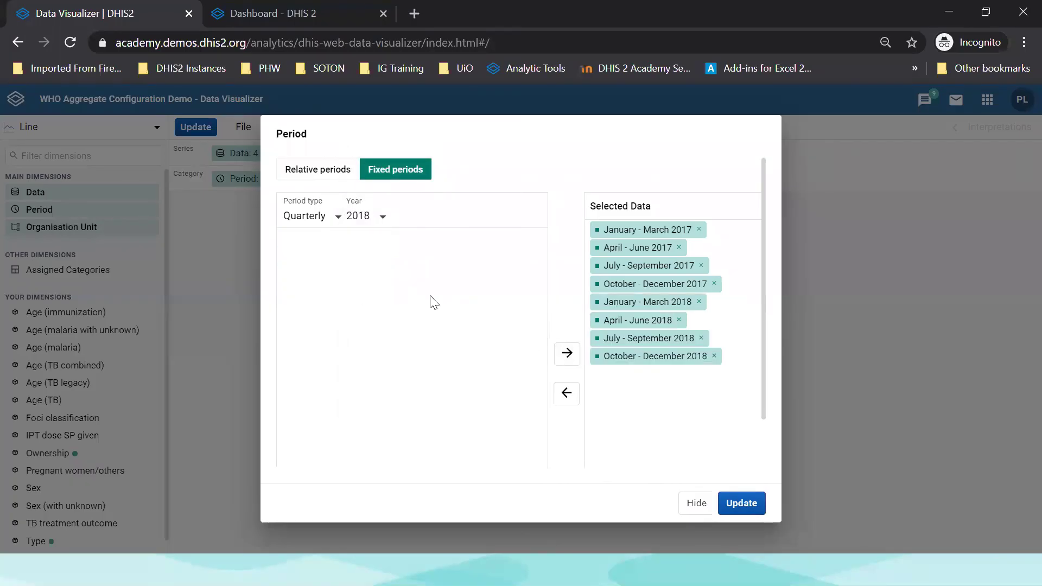
Set the period year to 2019 and add all four of its quarters to the selection
{"action": "left_click", "coordinate": [381, 217]}
{"action": "left_click", "coordinate": [371, 247]}
{"action": "left_click", "coordinate": [369, 238]}
{"action": "left_click", "coordinate": [380, 292], "text": "shift"}
{"action": "left_click", "coordinate": [567, 353]}
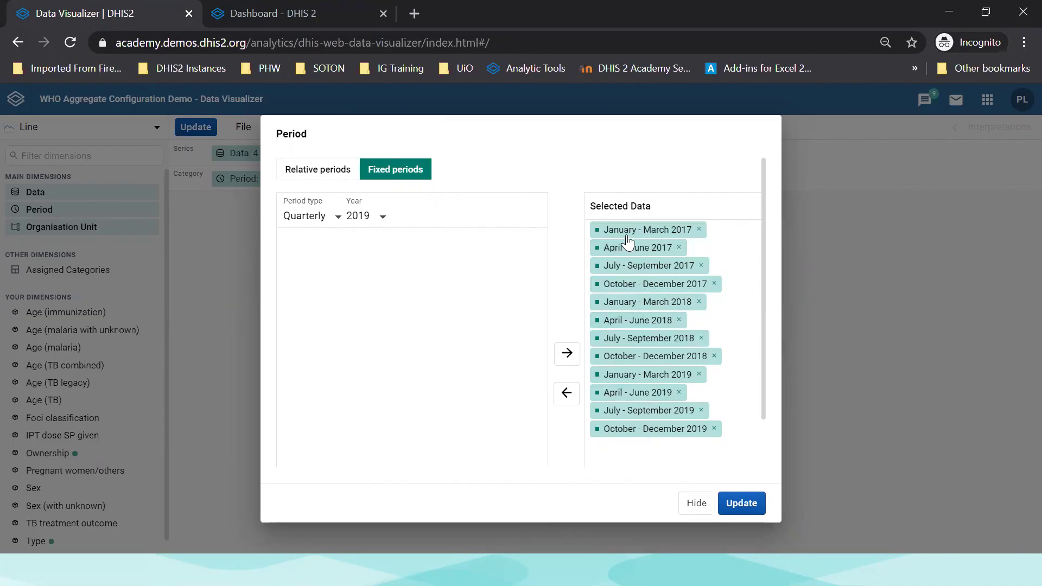
Try placing January - March 2017 after July - September 2018 in the selected periods, and return it to the start
{"action": "left_click_drag", "start_coordinate": [633, 234], "coordinate": [634, 338]}
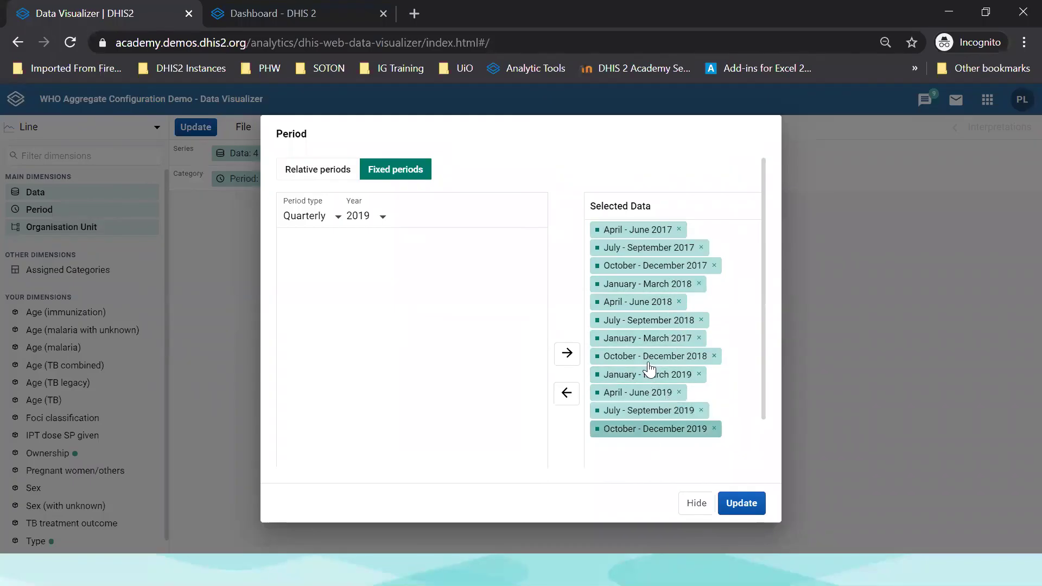
{"action": "left_click_drag", "start_coordinate": [656, 339], "coordinate": [657, 233]}
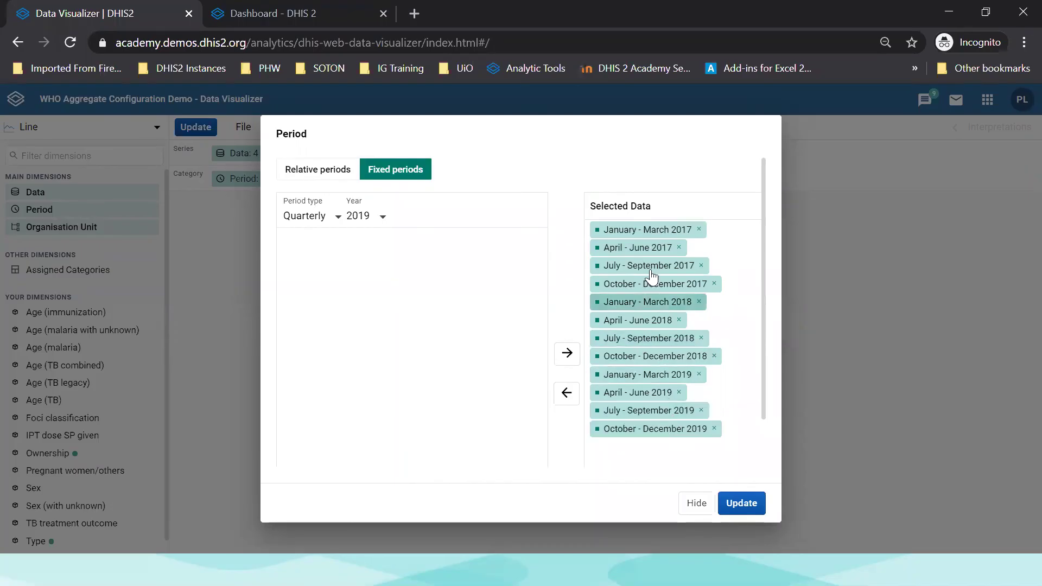
Close the period selection and check which organisation unit is selected for the chart, leaving that selection as it is
{"action": "left_click", "coordinate": [694, 506]}
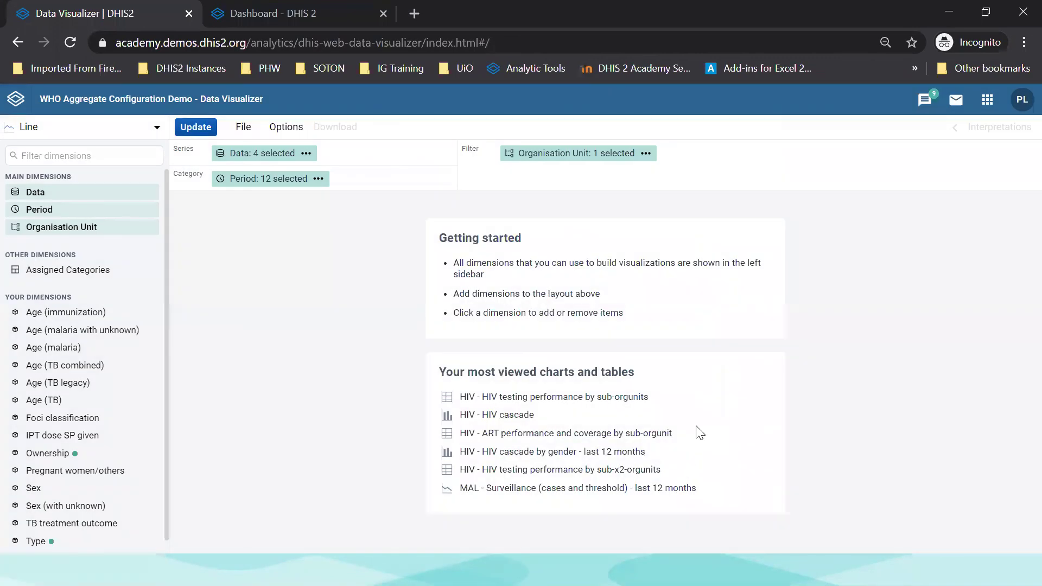
{"action": "left_click", "coordinate": [77, 228]}
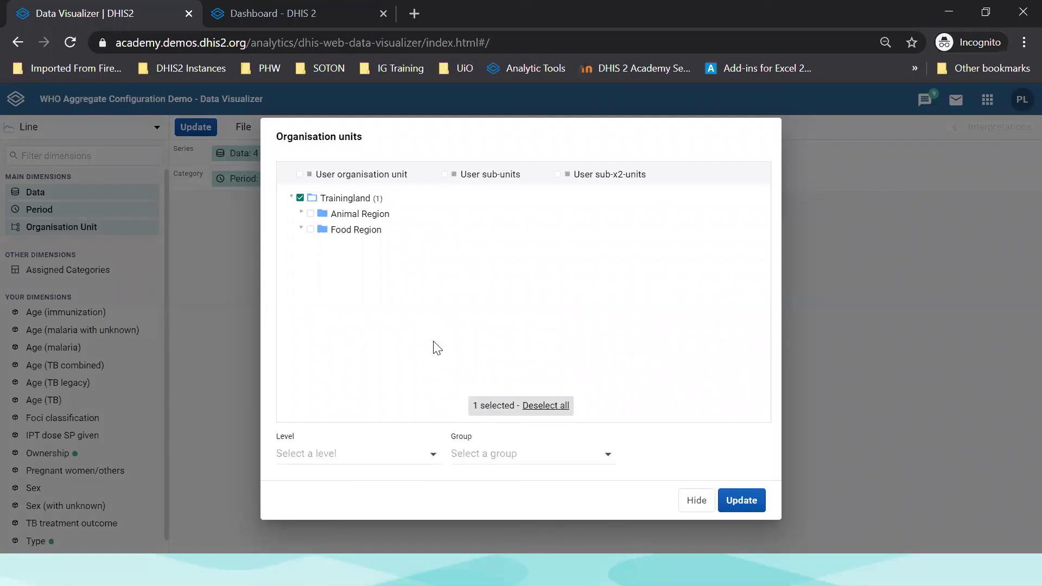
{"action": "left_click", "coordinate": [683, 506]}
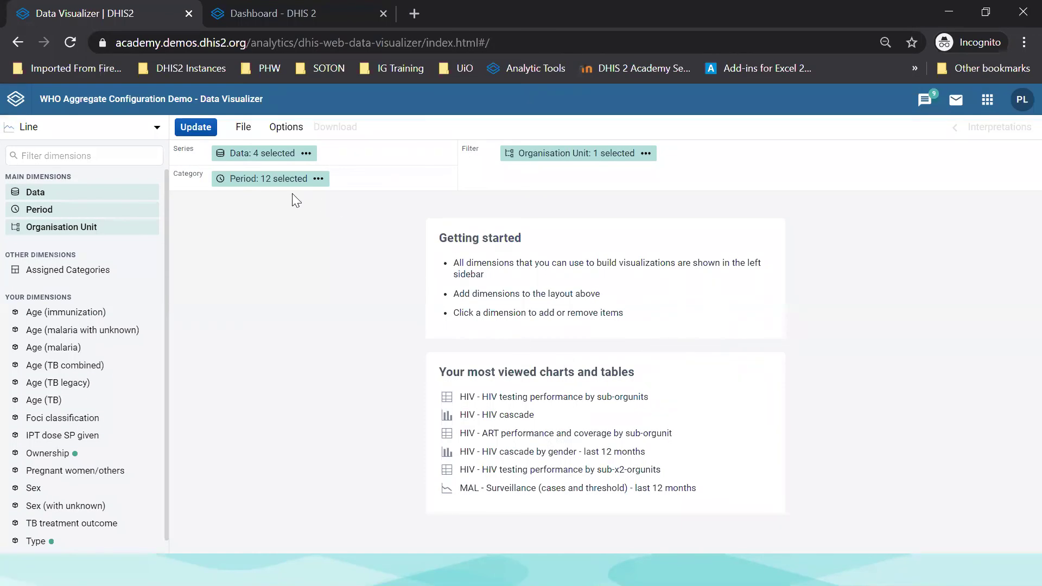
Generate the line chart from the current data, period and organisation unit selections
{"action": "mouse_move", "coordinate": [269, 155]}
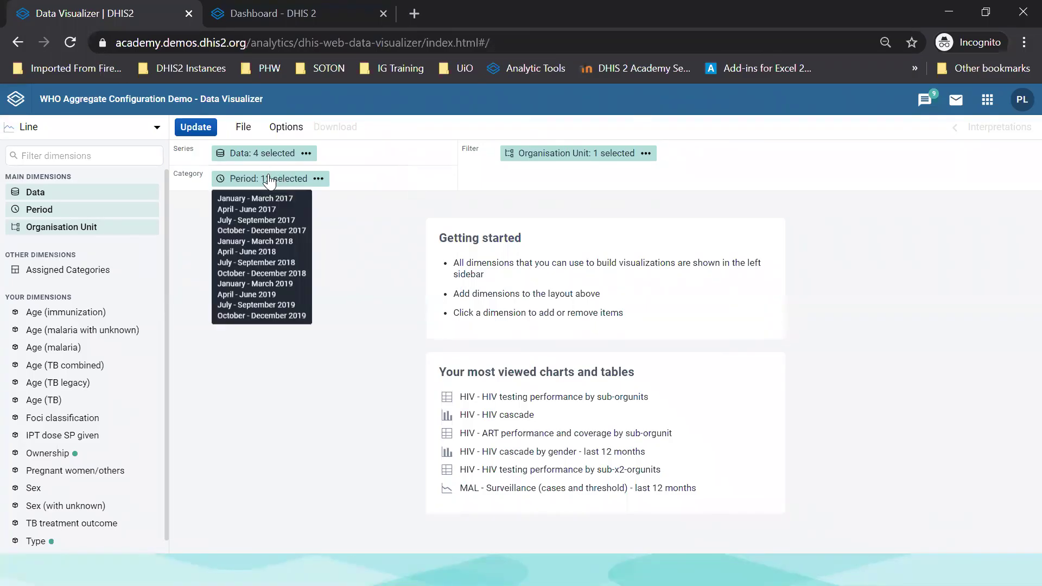
{"action": "mouse_move", "coordinate": [598, 157]}
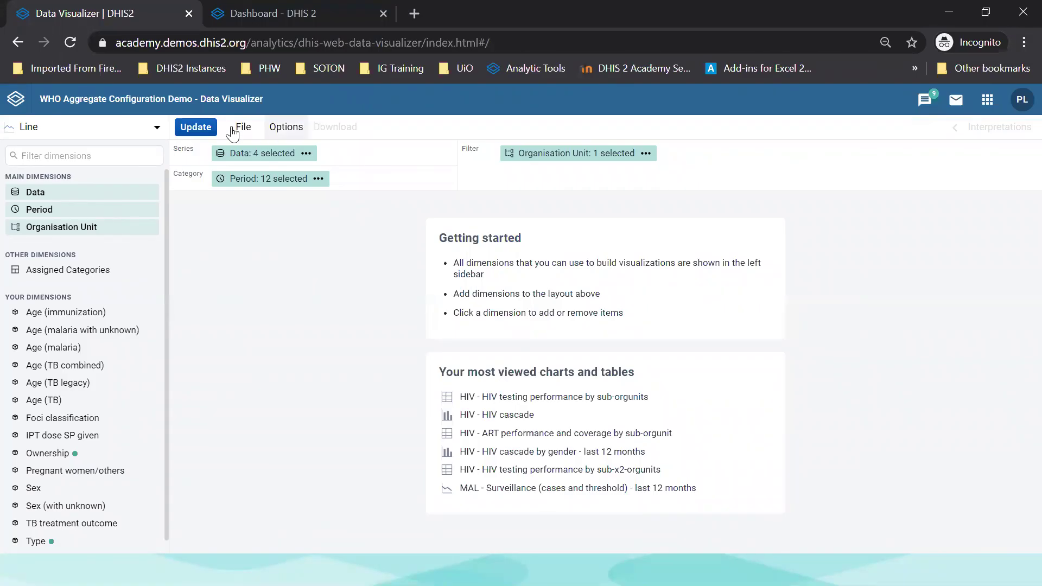
{"action": "left_click", "coordinate": [185, 131]}
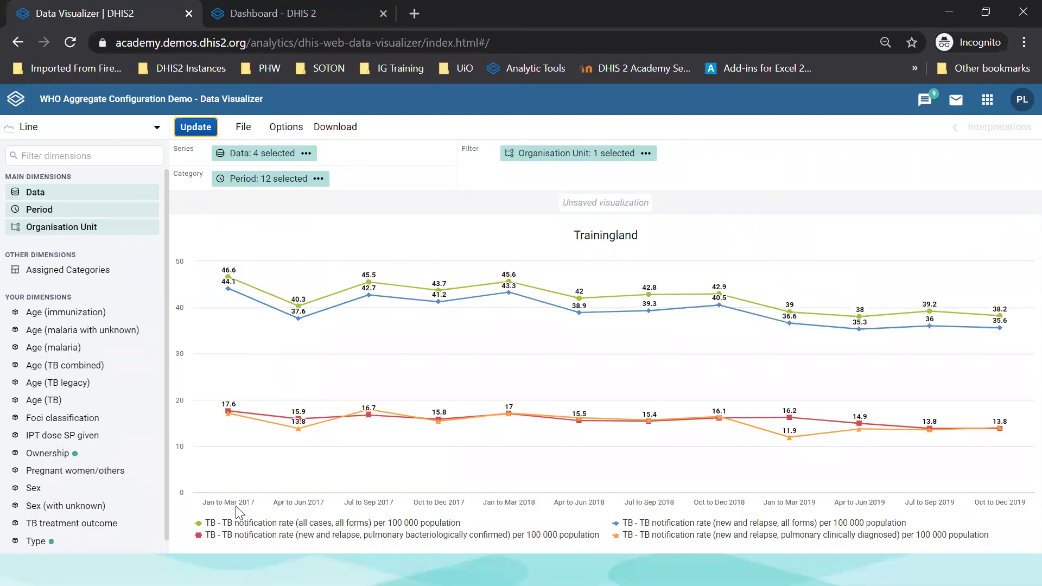
Try circling the Jan to Mar 2017 axis label in red on the chart, and undo the annotation strokes
{"action": "mouse_move", "coordinate": [295, 510]}
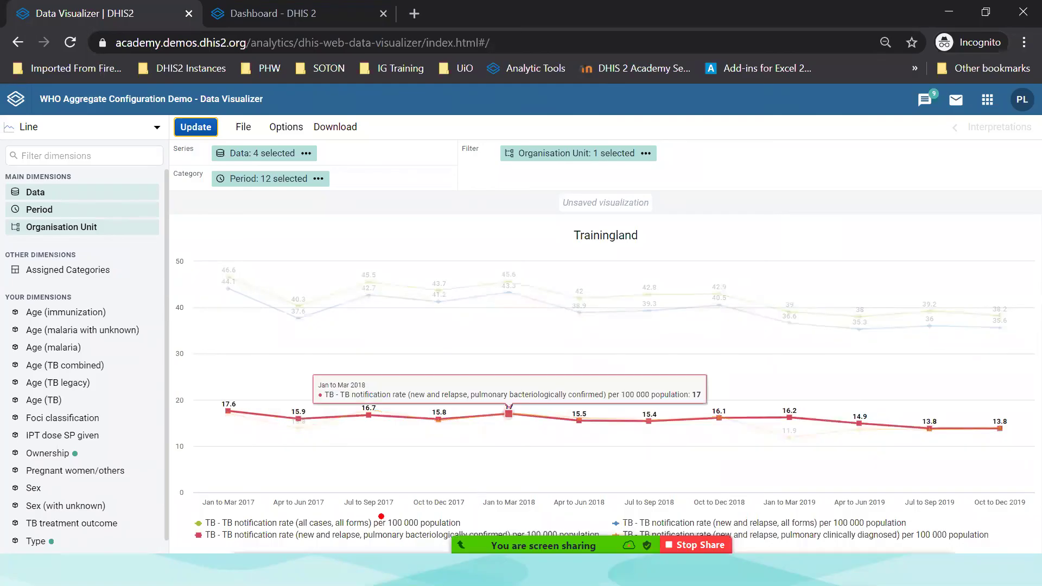
{"action": "mouse_move", "coordinate": [192, 511]}
{"action": "left_mouse_down"}
{"action": "mouse_move", "coordinate": [225, 489]}
{"action": "mouse_move", "coordinate": [258, 502]}
{"action": "mouse_move", "coordinate": [218, 518]}
{"action": "mouse_move", "coordinate": [189, 509]}
{"action": "left_mouse_up"}
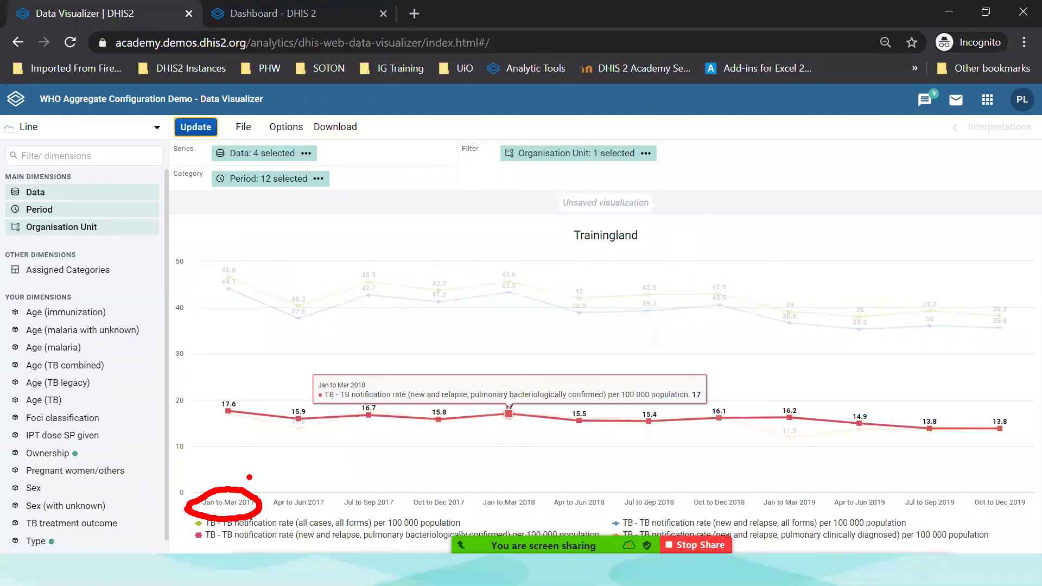
{"action": "mouse_move", "coordinate": [184, 429]}
{"action": "left_mouse_down"}
{"action": "mouse_move", "coordinate": [215, 411]}
{"action": "mouse_move", "coordinate": [212, 426]}
{"action": "left_mouse_up"}
{"action": "key", "text": "ctrl+z"}
{"action": "key", "text": "ctrl+z"}
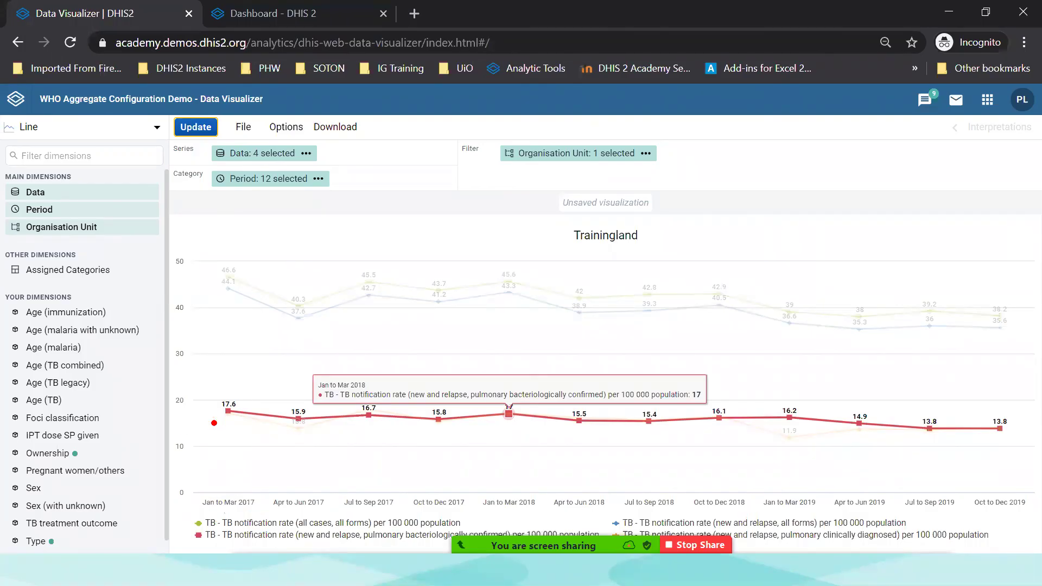
Circle the Jan to Mar 2017 label in red and its lower and upper data points in blue, and erase all annotations
{"action": "mouse_move", "coordinate": [257, 482]}
{"action": "left_mouse_down"}
{"action": "mouse_move", "coordinate": [231, 477]}
{"action": "mouse_move", "coordinate": [188, 488]}
{"action": "mouse_move", "coordinate": [217, 530]}
{"action": "mouse_move", "coordinate": [241, 531]}
{"action": "mouse_move", "coordinate": [250, 485]}
{"action": "left_mouse_up"}
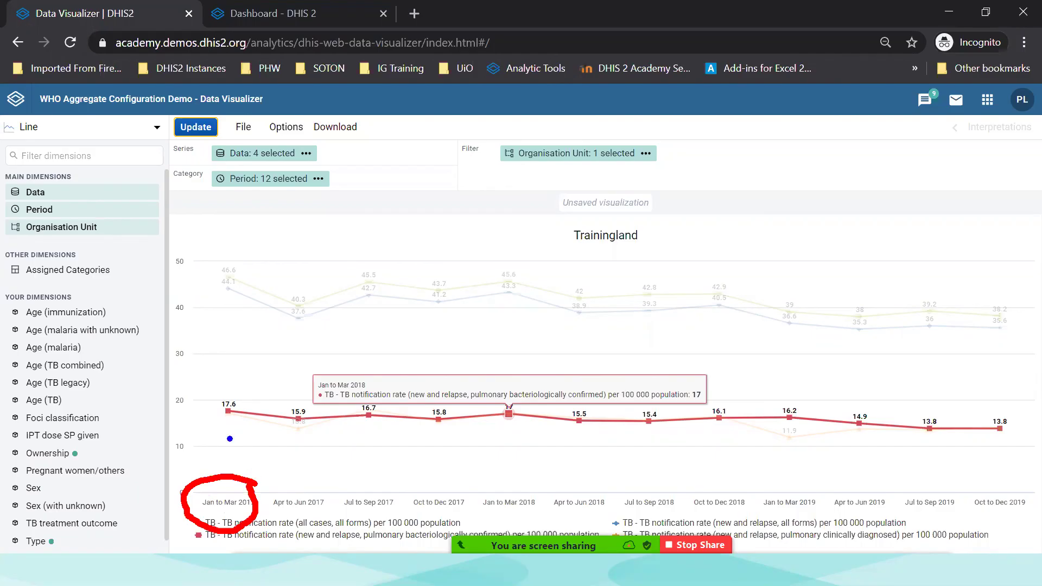
{"action": "mouse_move", "coordinate": [237, 393]}
{"action": "left_mouse_down"}
{"action": "mouse_move", "coordinate": [211, 396]}
{"action": "mouse_move", "coordinate": [223, 429]}
{"action": "mouse_move", "coordinate": [241, 423]}
{"action": "mouse_move", "coordinate": [235, 397]}
{"action": "left_mouse_up"}
{"action": "mouse_move", "coordinate": [252, 284]}
{"action": "left_mouse_down"}
{"action": "mouse_move", "coordinate": [222, 259]}
{"action": "mouse_move", "coordinate": [248, 303]}
{"action": "mouse_move", "coordinate": [242, 271]}
{"action": "left_mouse_up"}
{"action": "left_click", "coordinate": [283, 409]}
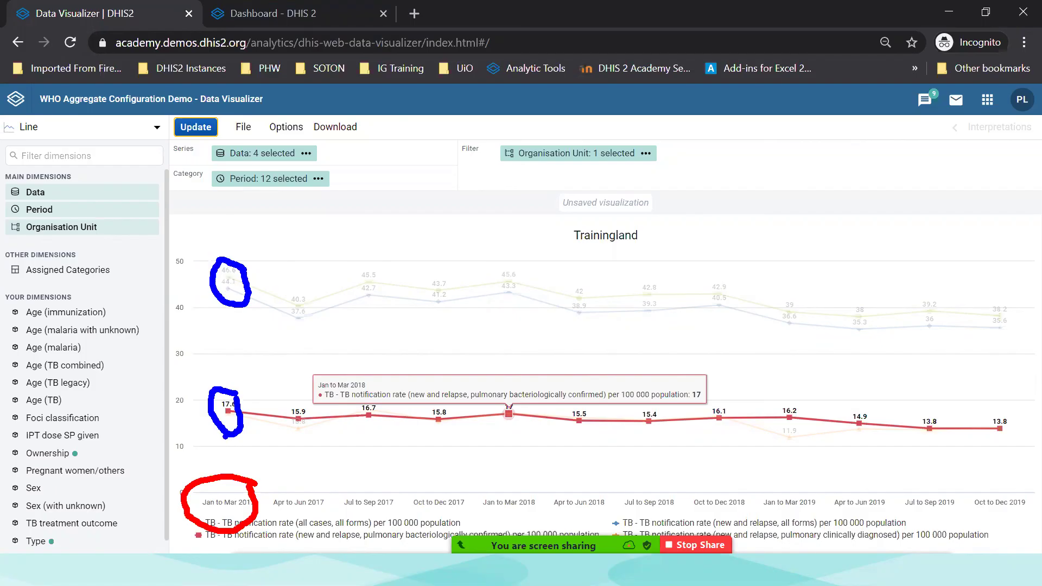
{"action": "key", "text": "e"}
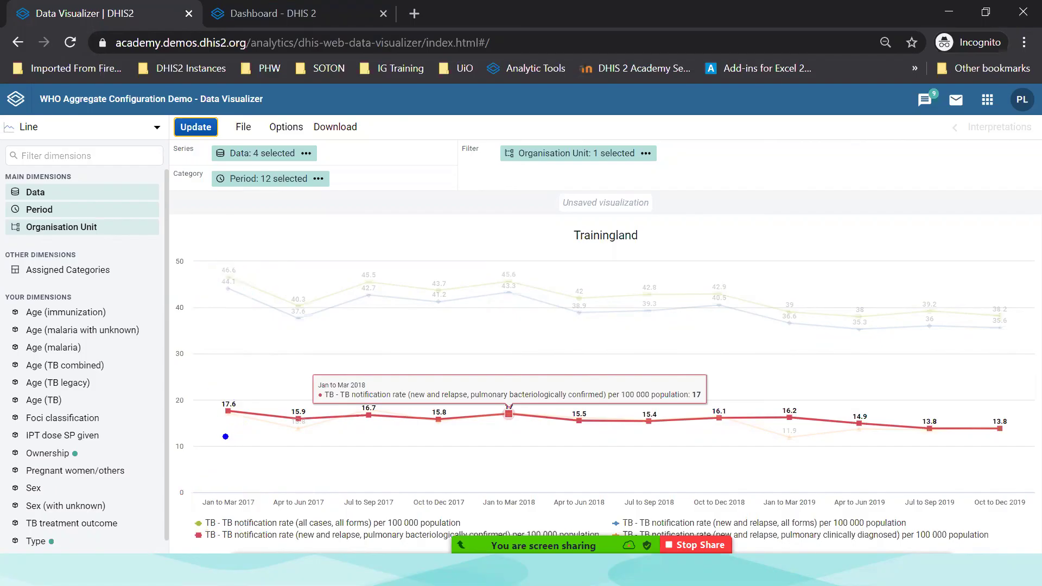